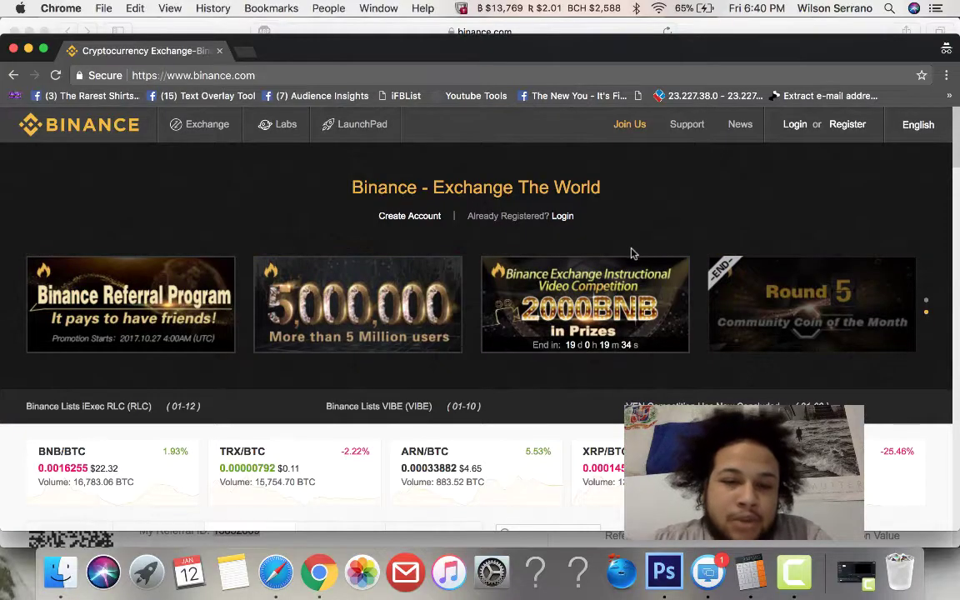
# - Open the Create Account form and enter the account email and password
pyautogui.click(415, 219)
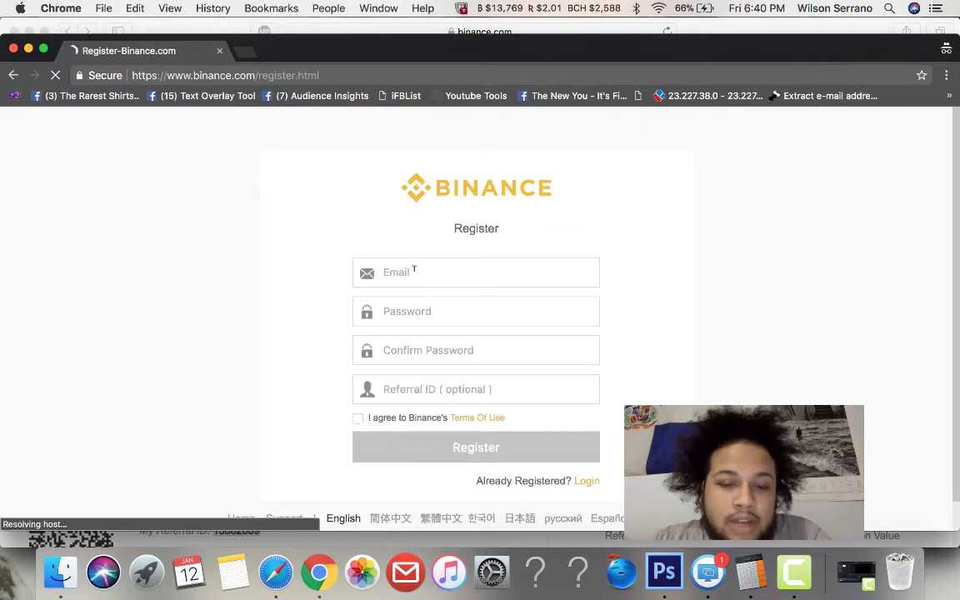
pyautogui.click(415, 271)
pyautogui.write('forth')
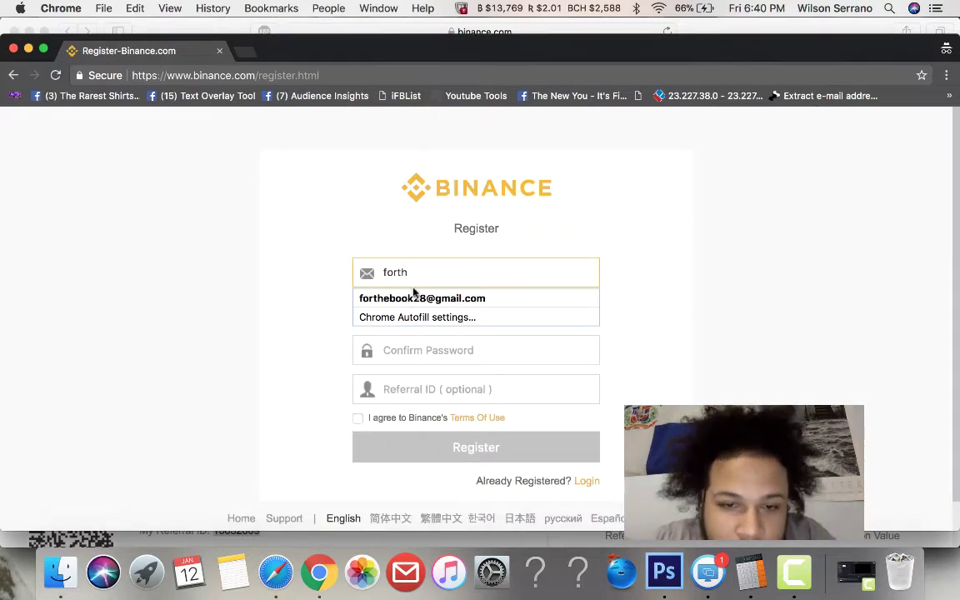
pyautogui.click(415, 298)
pyautogui.click(407, 315)
pyautogui.write('**')
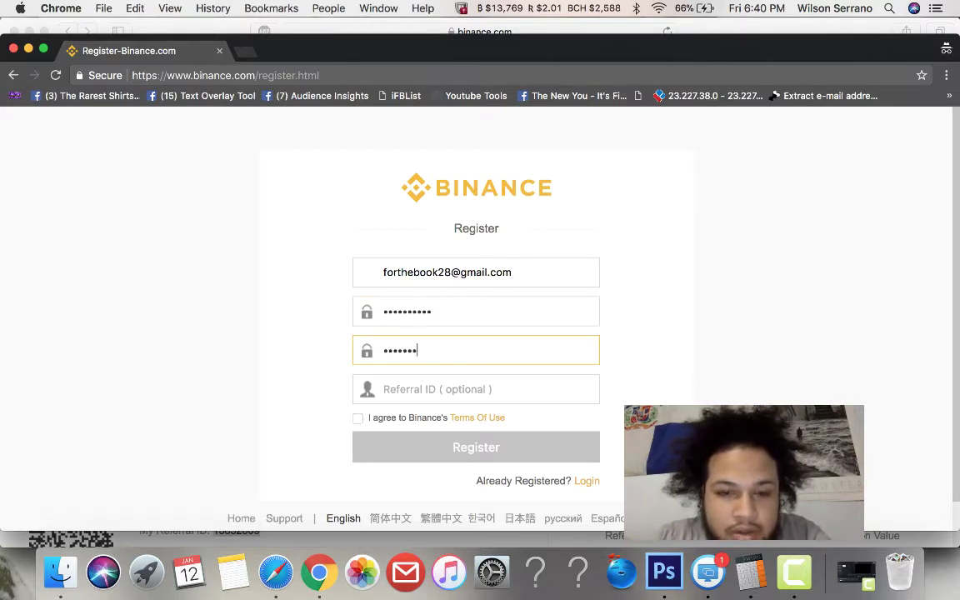
pyautogui.write('*')
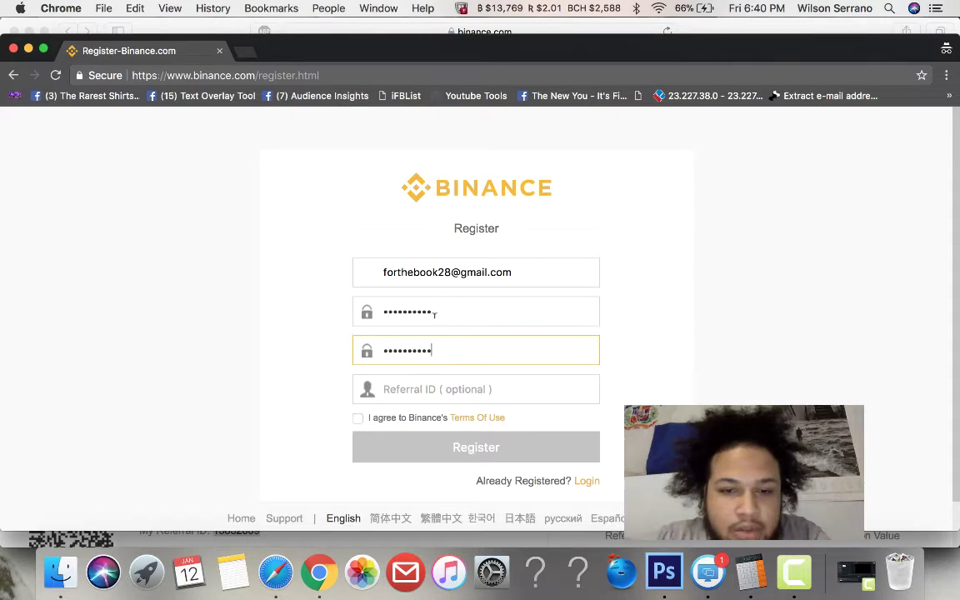
pyautogui.click(406, 317)
# - Paste the referral ID, accept the Terms of Use, register and solve the slider puzzle
pyautogui.click(400, 385)
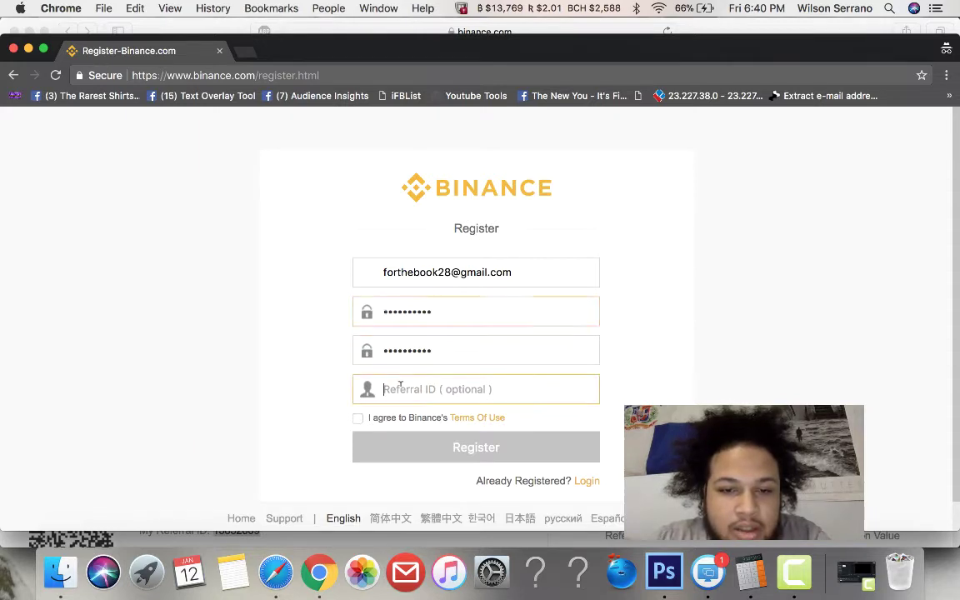
pyautogui.click(358, 420)
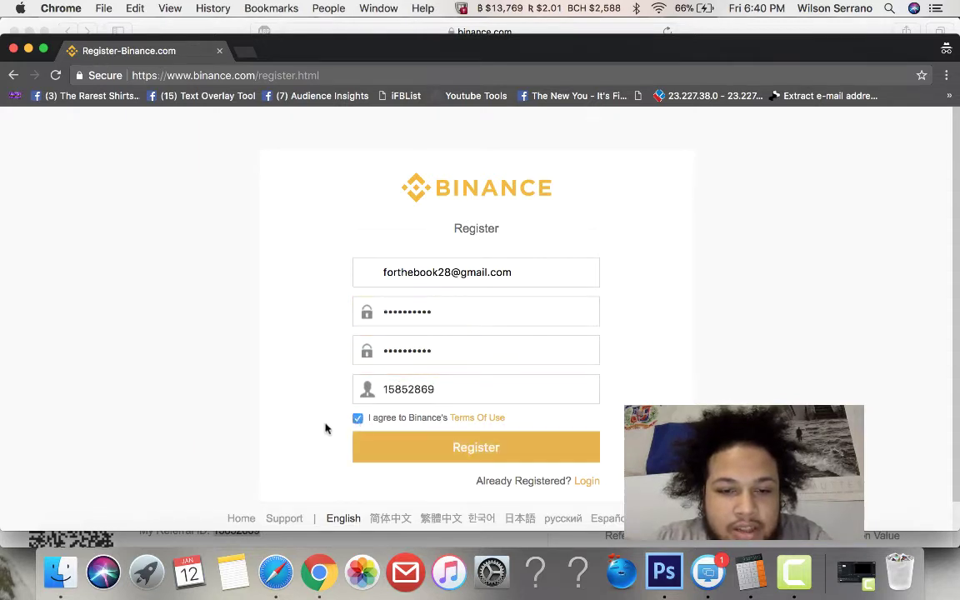
pyautogui.scroll(-2, 326, 429)
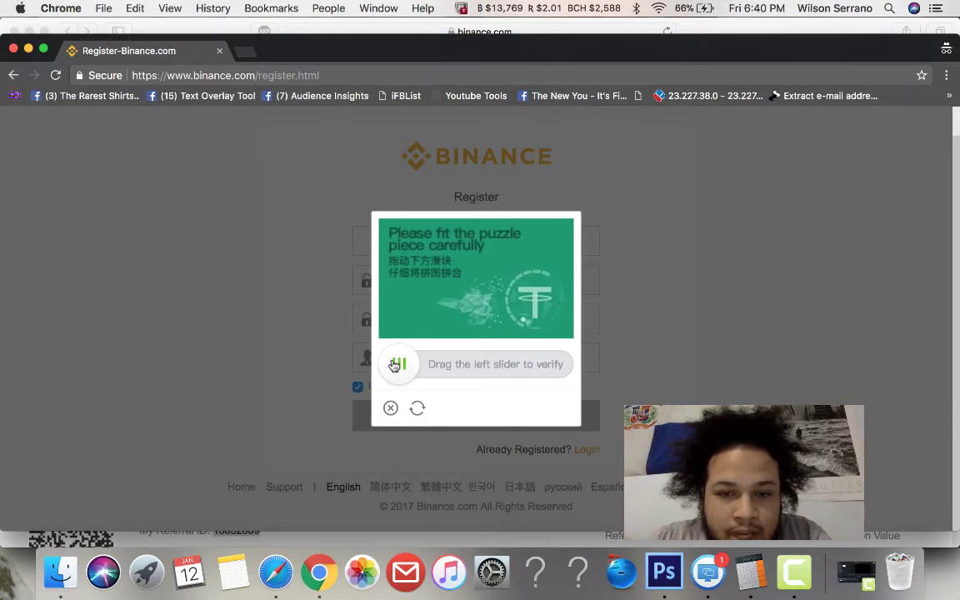
pyautogui.moveTo(395, 365); pyautogui.dragTo(488, 370)
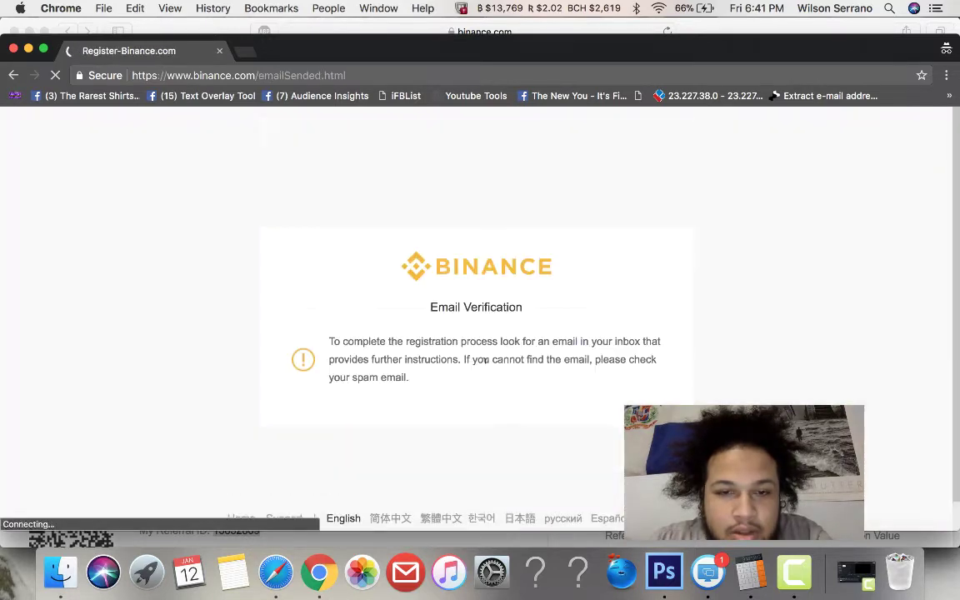
pyautogui.scroll(-2, 480, 381)
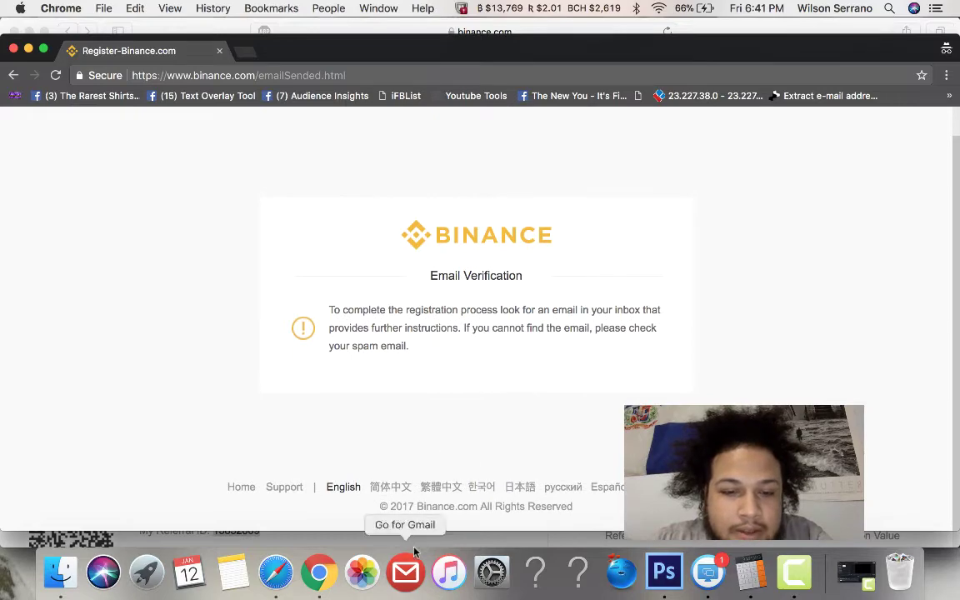
# - Open Binance's 'Confirm Your Registration' email in Gmail and follow its Verify Email link
pyautogui.click(406, 572)
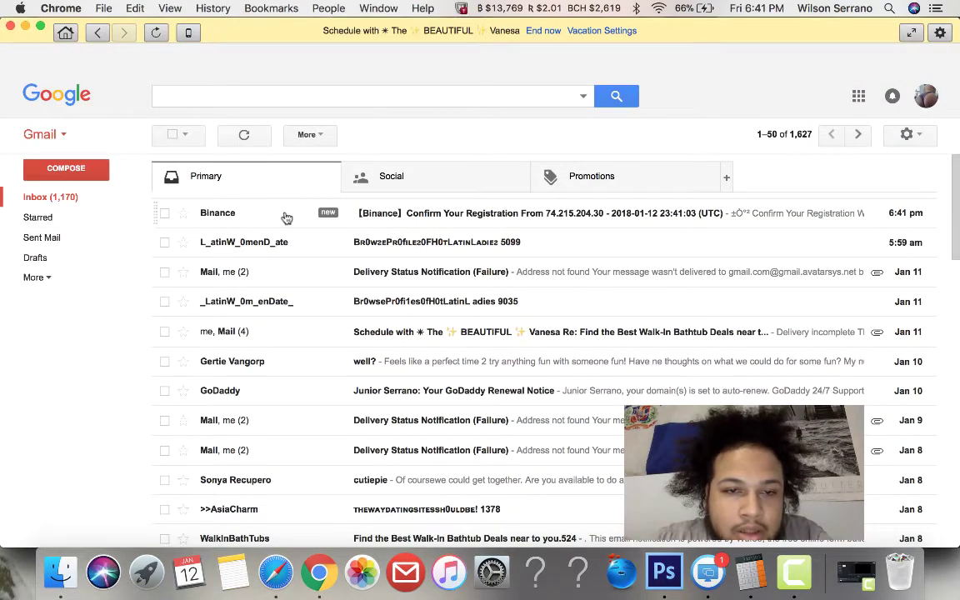
pyautogui.click(285, 214)
pyautogui.scroll(-1, 440, 402)
pyautogui.scroll(-3, 439, 406)
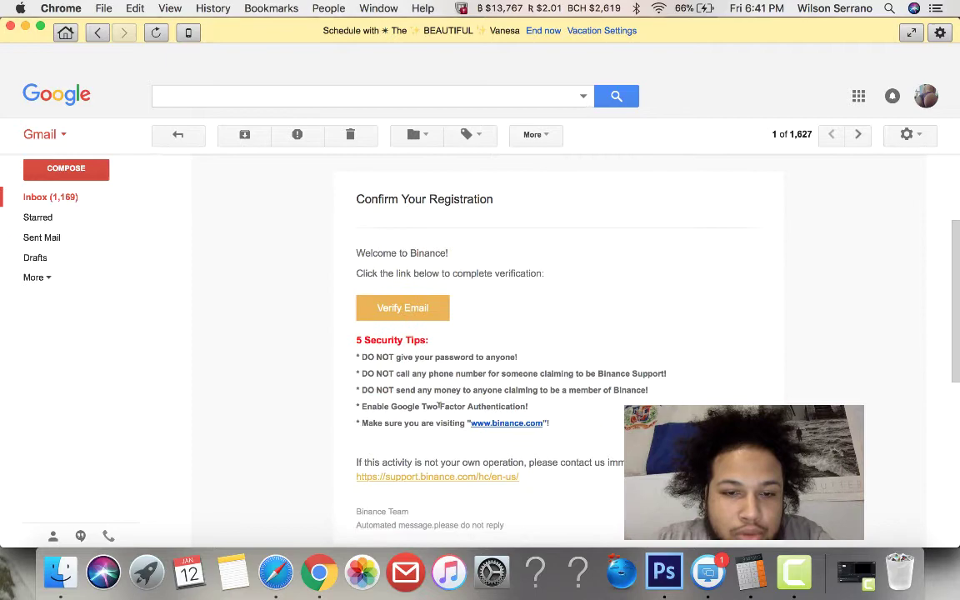
pyautogui.click(428, 309)
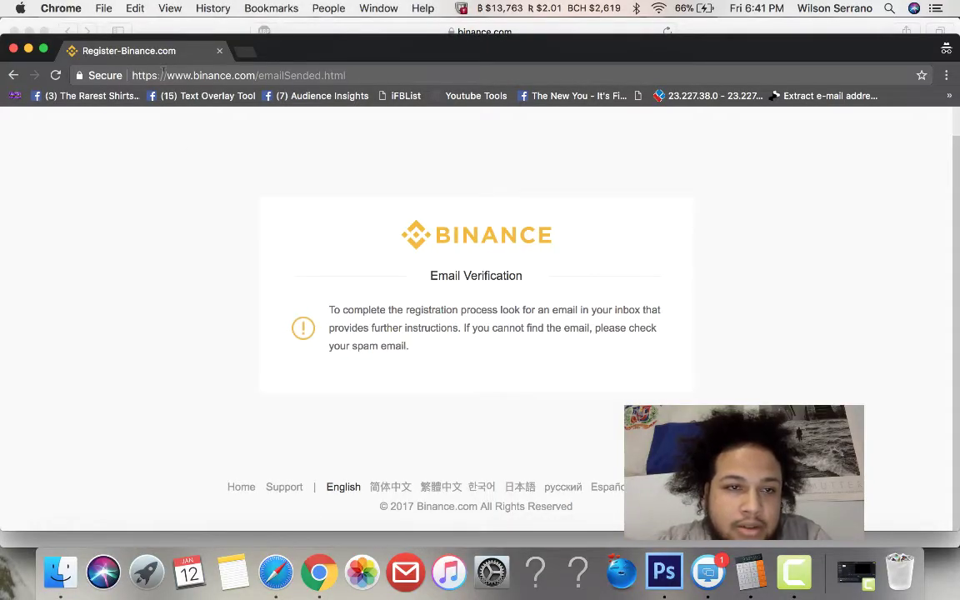
# - Log in to Binance with the new account's email and password, passing the slider puzzle on retry
pyautogui.click(417, 218)
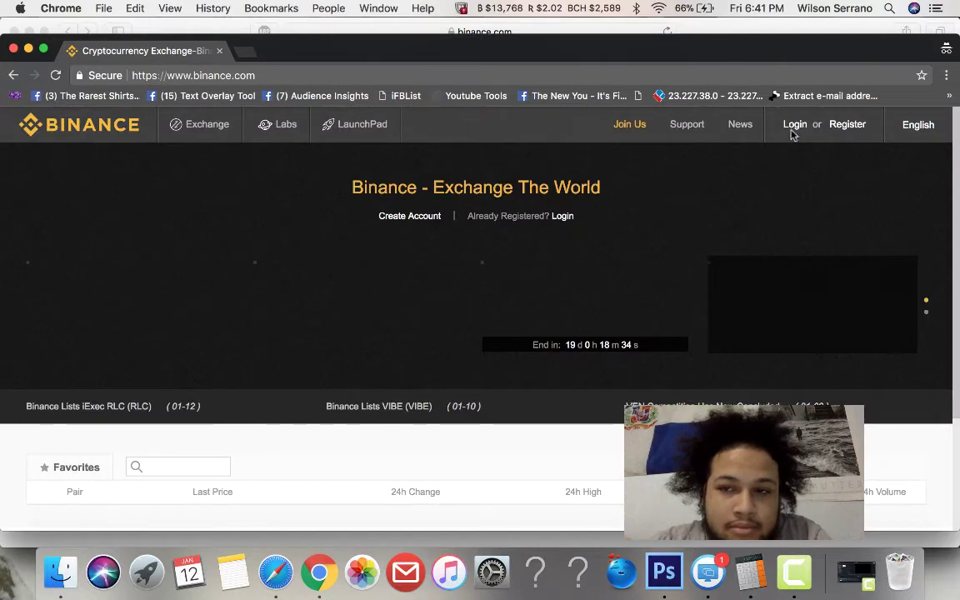
pyautogui.click(796, 126)
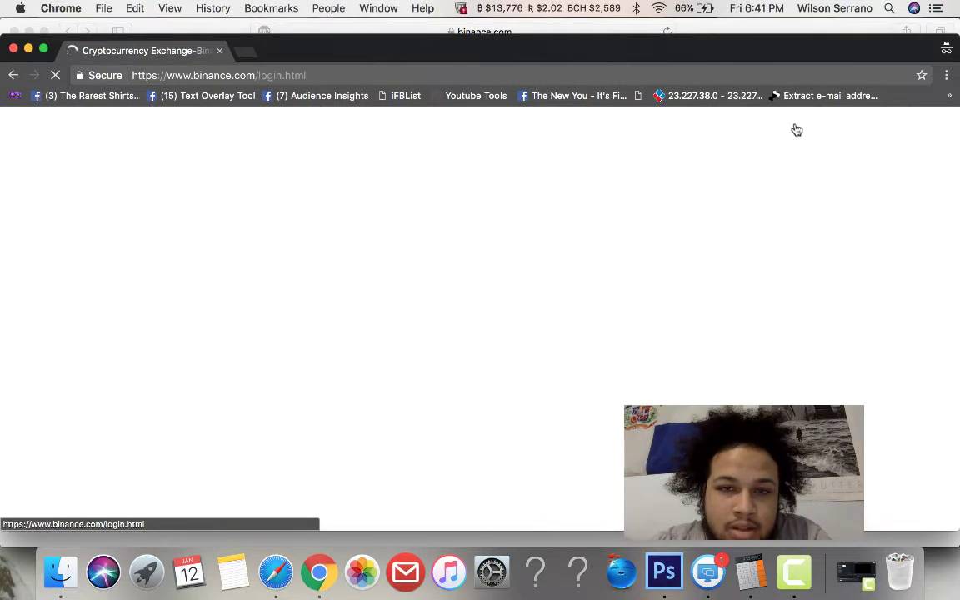
pyautogui.write('fo')
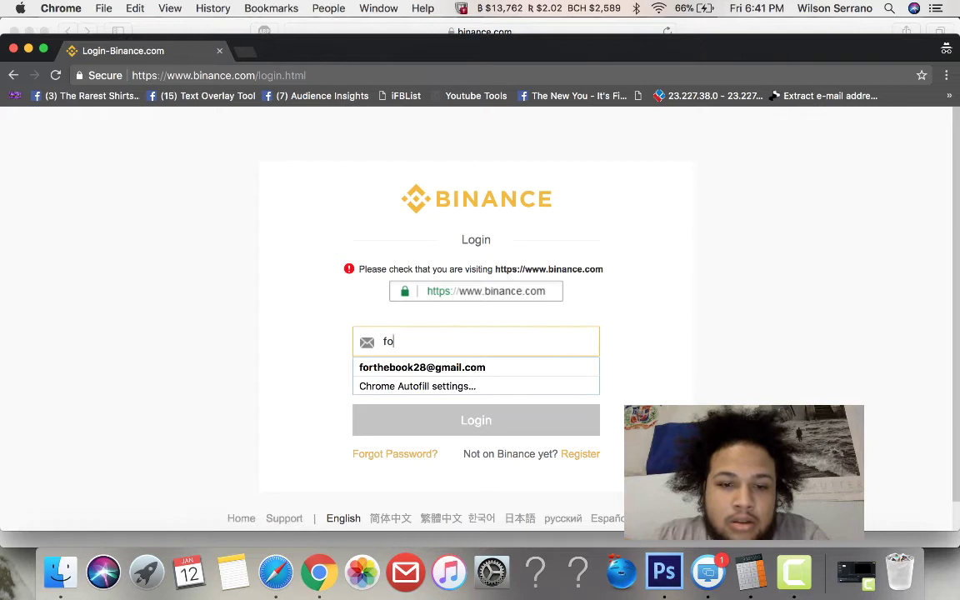
pyautogui.click(442, 366)
pyautogui.write('•a')
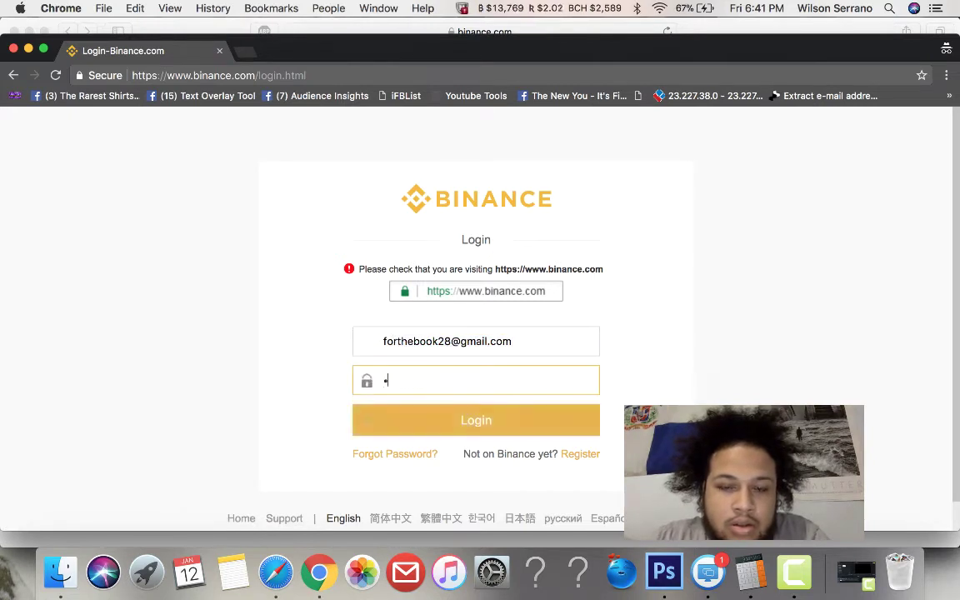
pyautogui.click(434, 425)
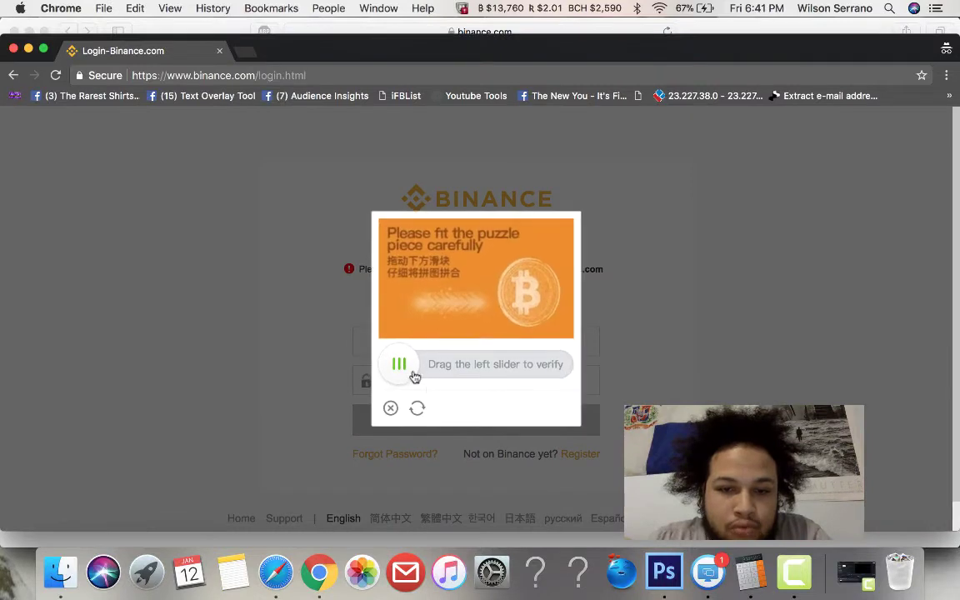
pyautogui.moveTo(412, 373); pyautogui.dragTo(502, 387)
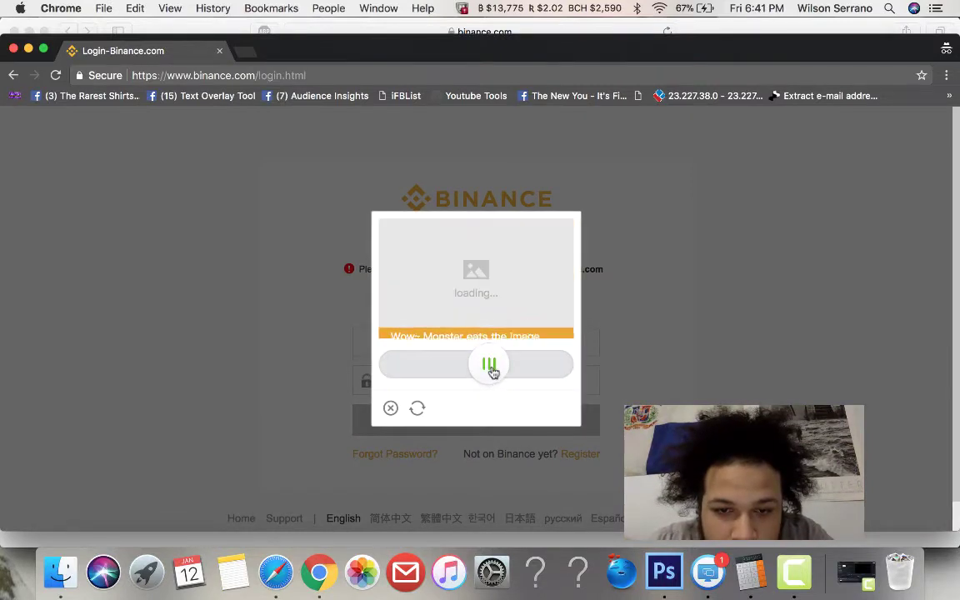
pyautogui.moveTo(405, 365); pyautogui.dragTo(490, 374)
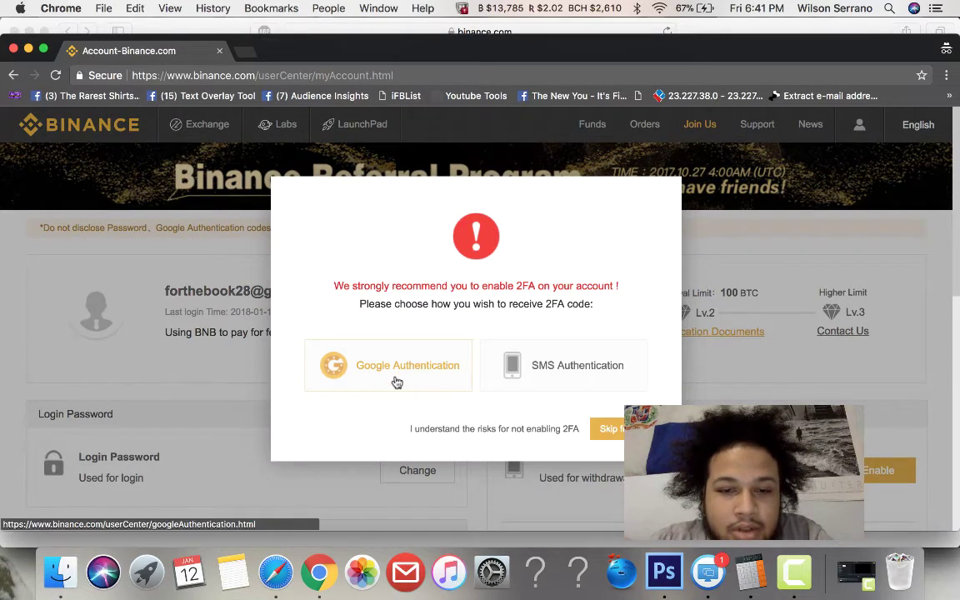
# - Skip two-factor setup and highlight the 2 BTC daily withdrawal limit line
pyautogui.scroll(-3, 522, 396)
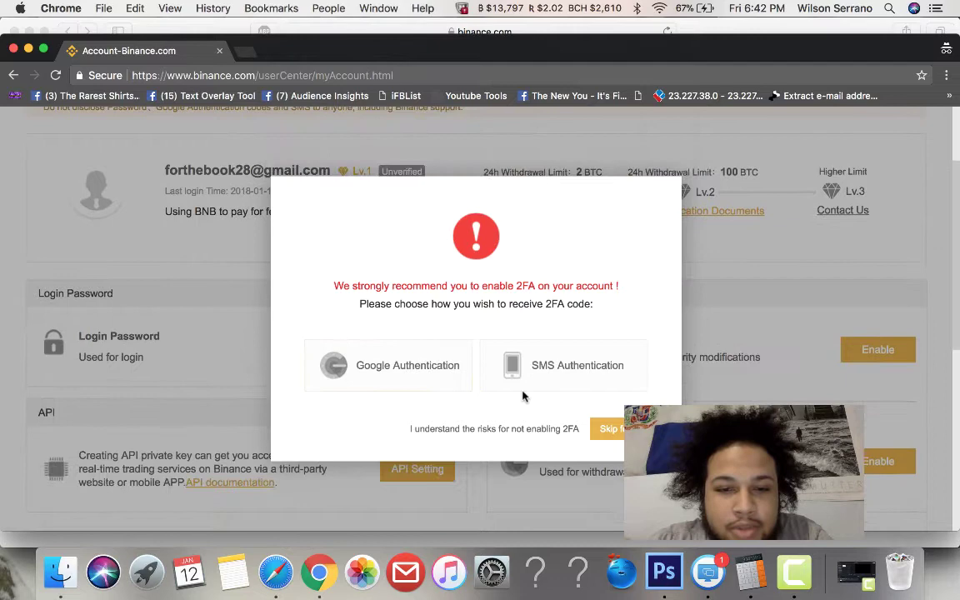
pyautogui.click(609, 430)
pyautogui.scroll(3, 547, 296)
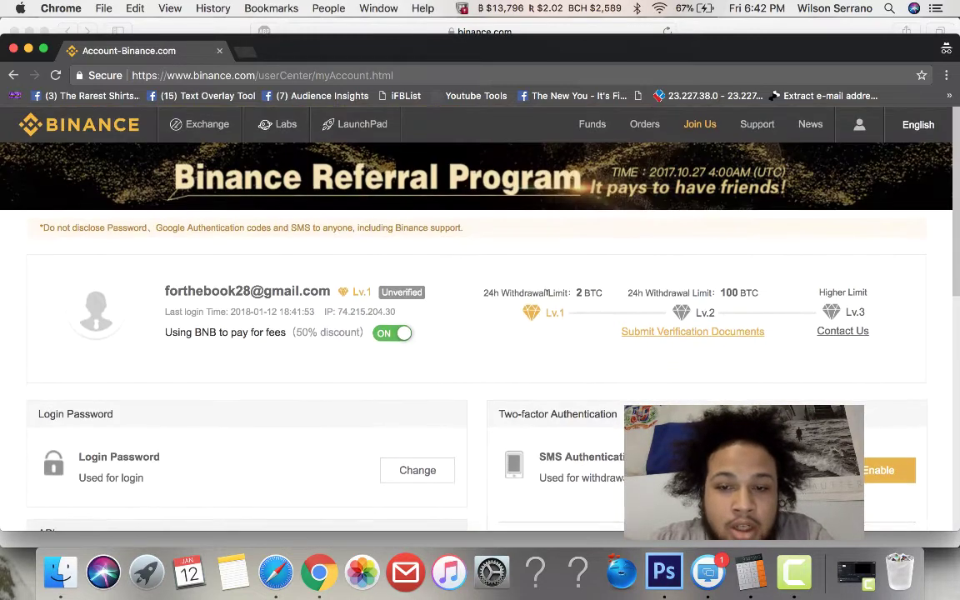
pyautogui.moveTo(489, 292)
pyautogui.mouseDown()
pyautogui.moveTo(600, 292)
pyautogui.moveTo(484, 292)
pyautogui.mouseUp()
pyautogui.click(597, 293)
pyautogui.click(540, 292)
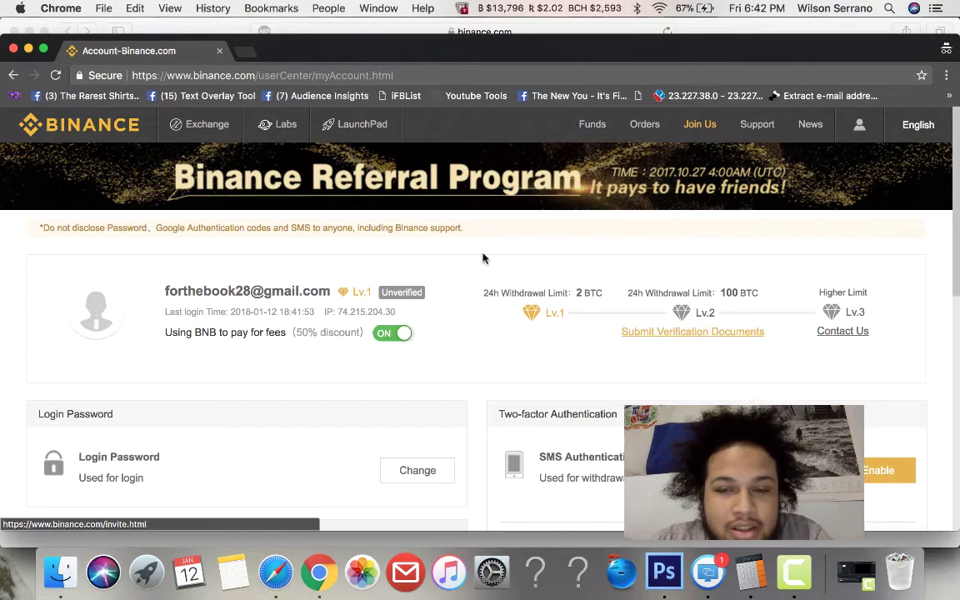
# - Try Submit Verification Documents, dismiss the SMS/Google Auth requirement popup, and recheck the limit
pyautogui.click(741, 338)
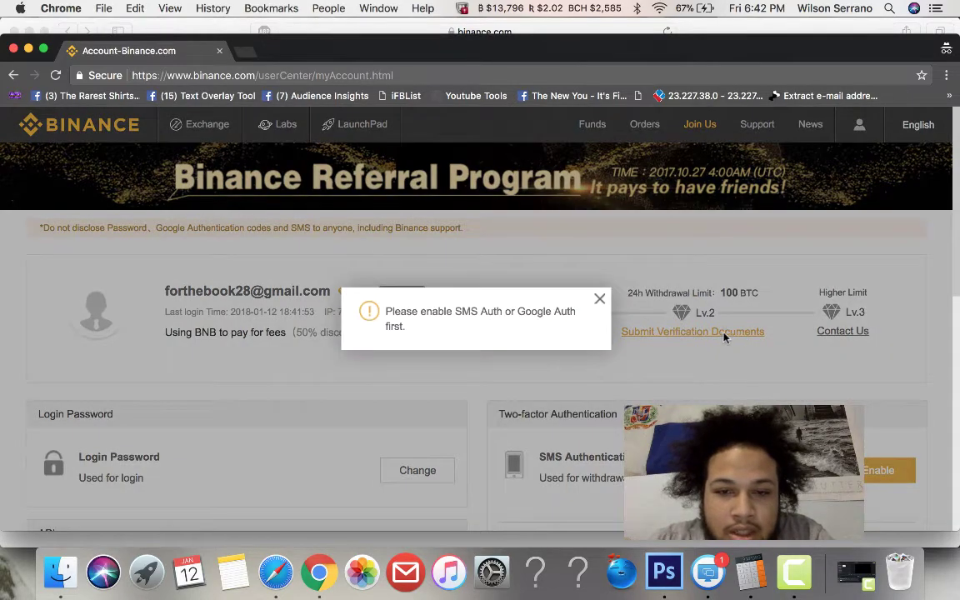
pyautogui.click(599, 298)
pyautogui.scroll(-2, 602, 293)
pyautogui.scroll(3, 601, 294)
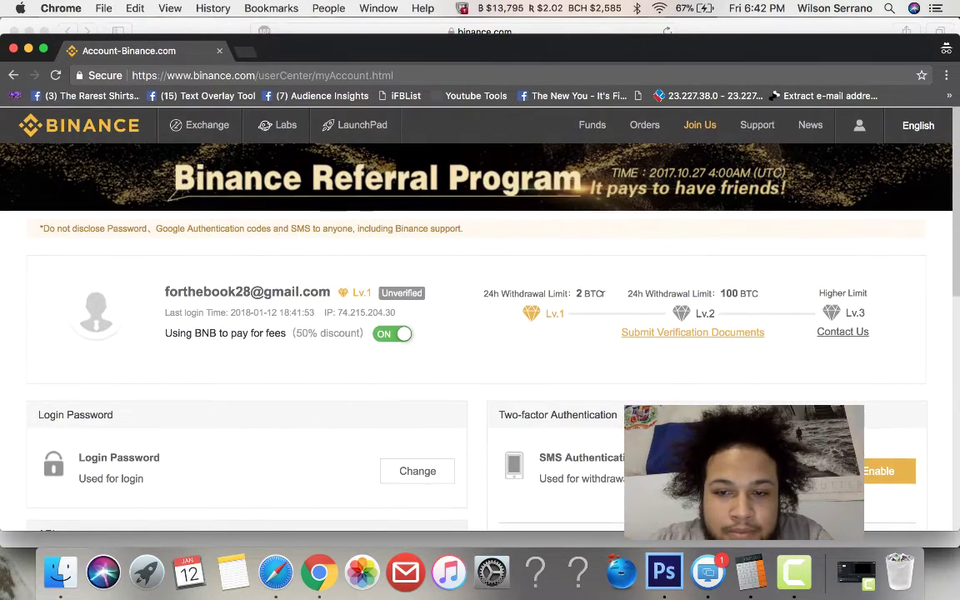
pyautogui.moveTo(590, 293); pyautogui.dragTo(553, 290)
pyautogui.scroll(-5, 554, 290)
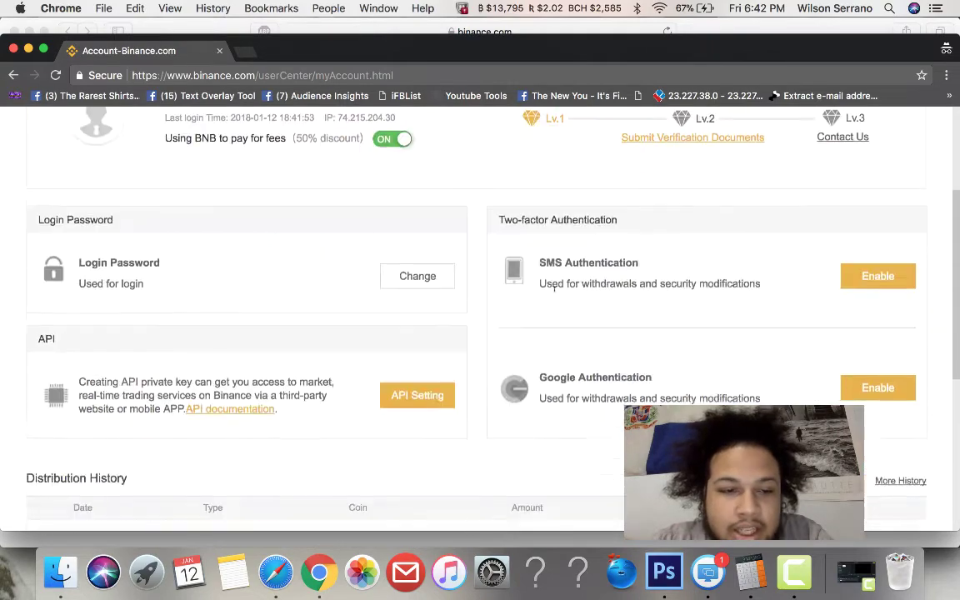
pyautogui.scroll(-3, 554, 290)
pyautogui.scroll(8, 417, 250)
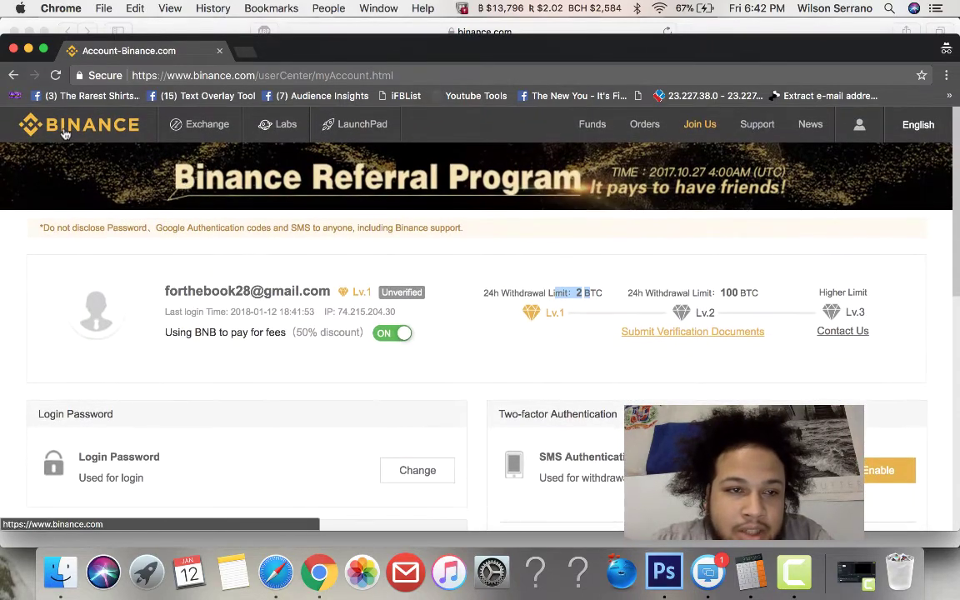
# - Go from the Binance logo to the BNB/BTC trading page and scroll through its chart and order book
pyautogui.click(66, 132)
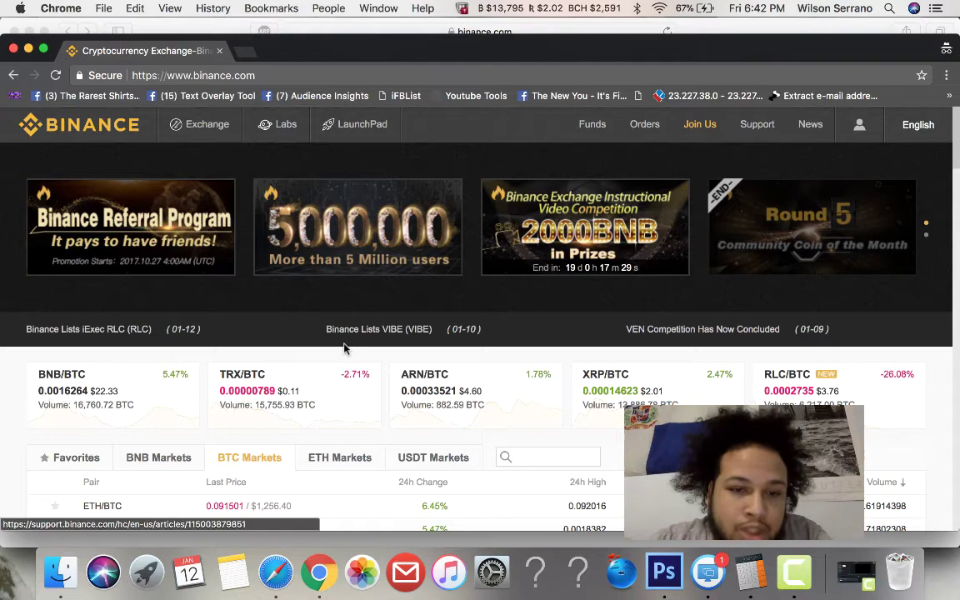
pyautogui.scroll(-5, 343, 348)
pyautogui.scroll(5, 344, 348)
pyautogui.scroll(1, 344, 348)
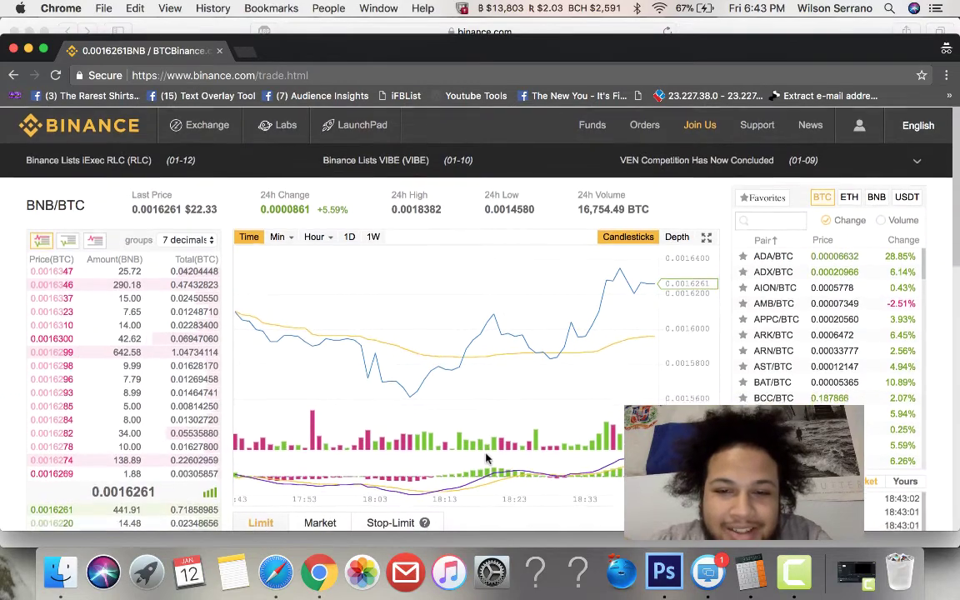
pyautogui.scroll(-5, 667, 342)
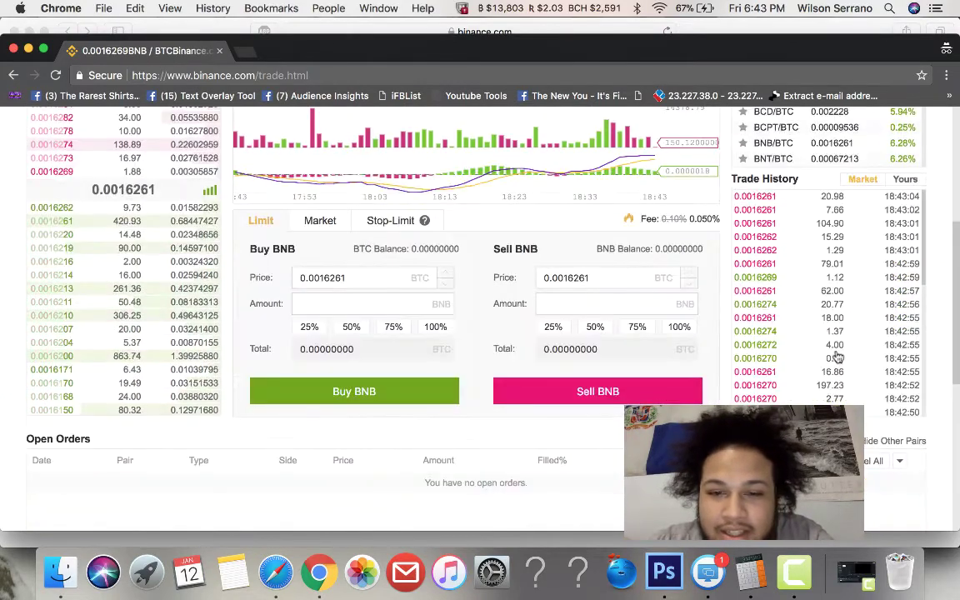
pyautogui.scroll(-5, 836, 358)
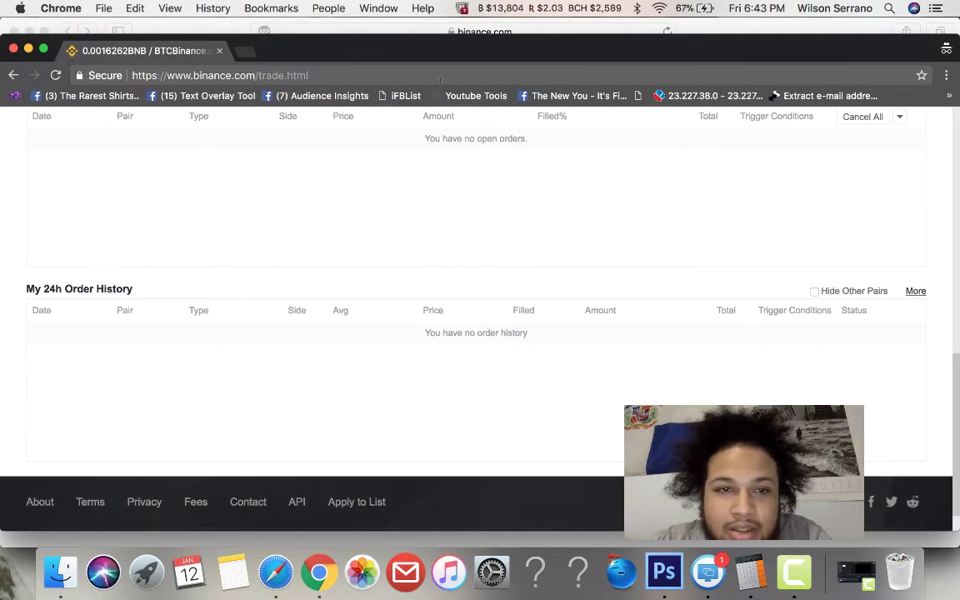
pyautogui.scroll(5, 440, 250)
pyautogui.scroll(3, 440, 250)
pyautogui.scroll(2, 440, 250)
pyautogui.scroll(1, 440, 250)
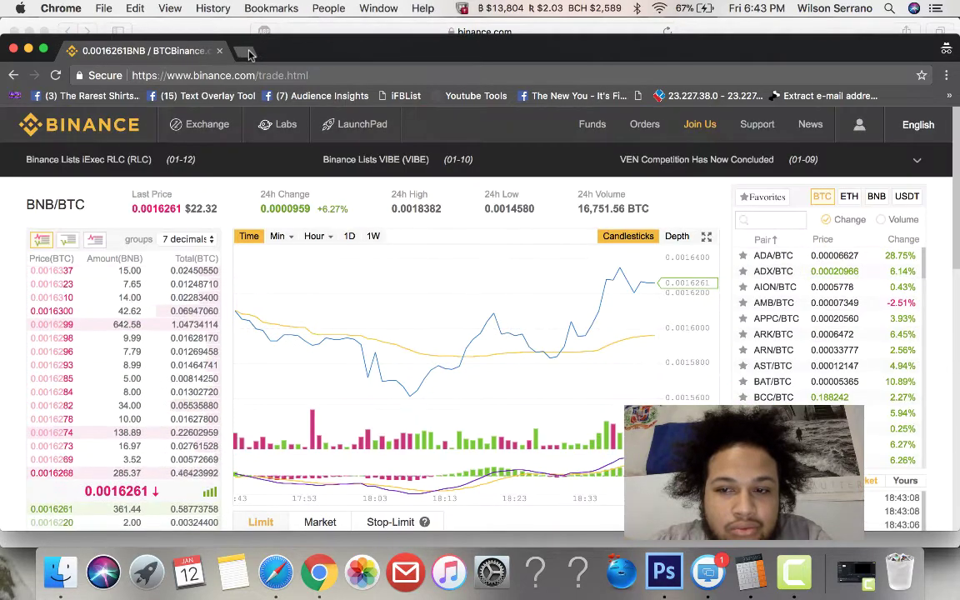
# - Load coinmarketcap.com's rankings in a new tab, scroll the table, then return to Binance
pyautogui.click(249, 52)
pyautogui.write('coinmark')
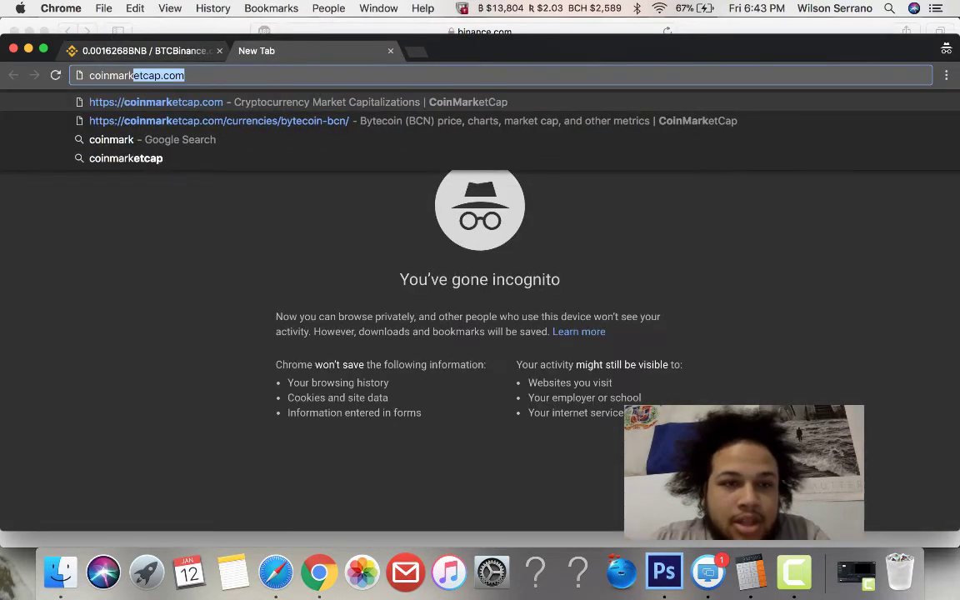
pyautogui.press('Return')
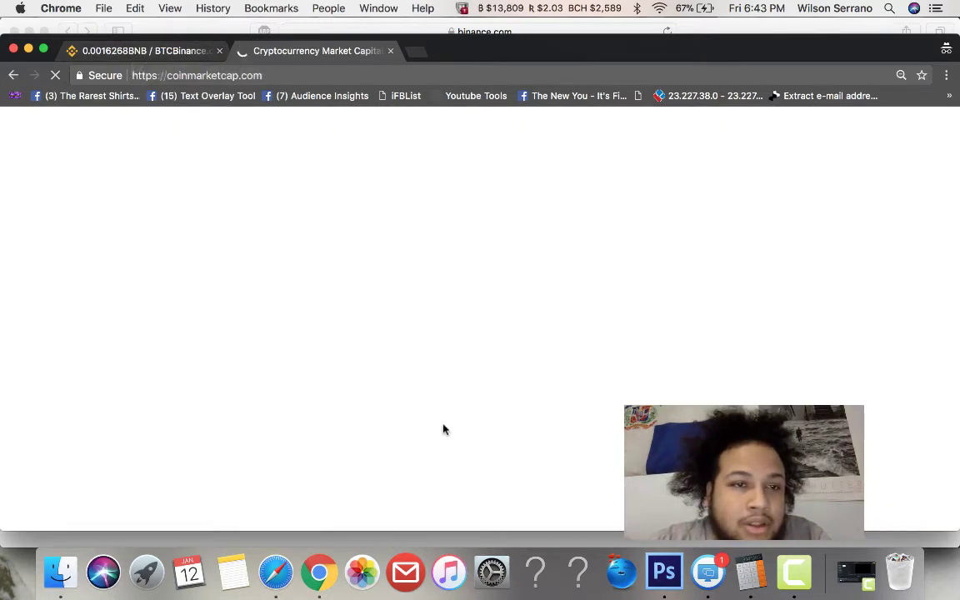
pyautogui.scroll(-3, 442, 430)
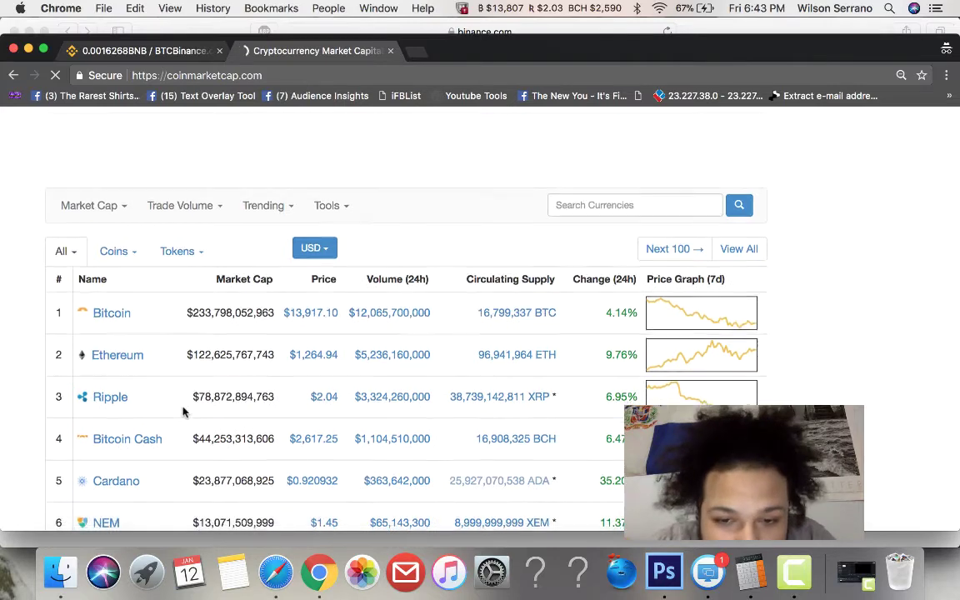
pyautogui.scroll(-1, 185, 411)
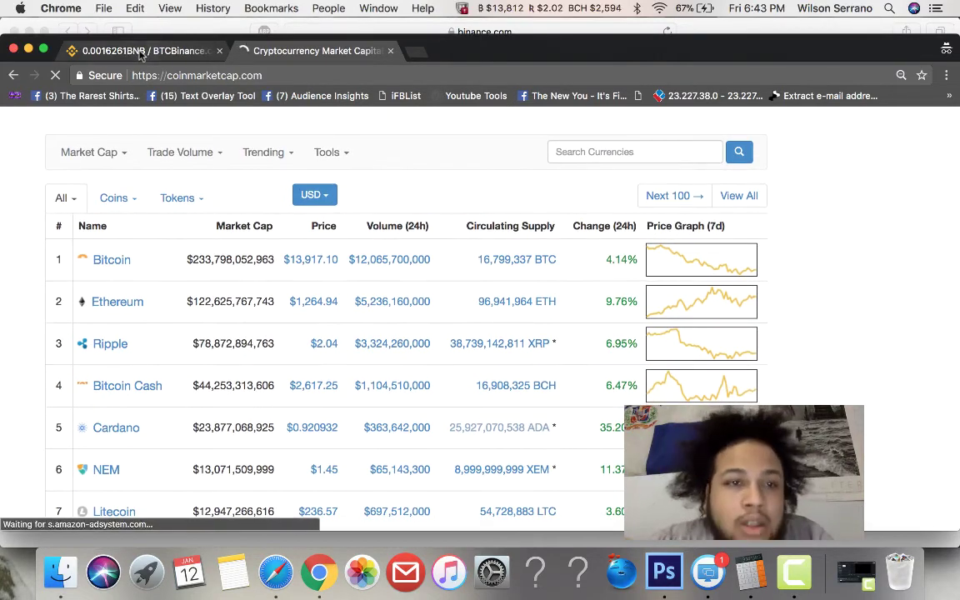
pyautogui.click(131, 51)
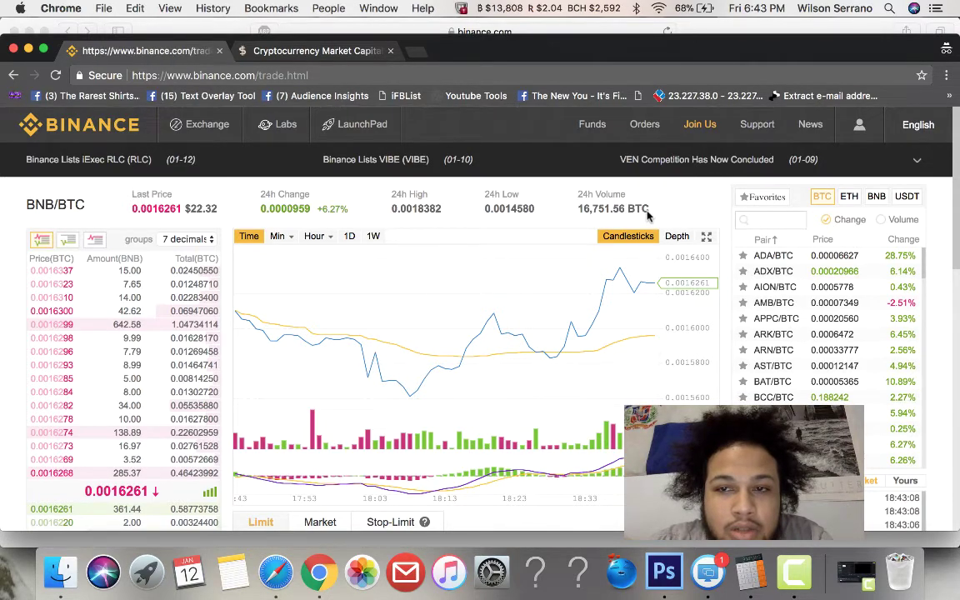
# - Search 'xrp' in the trading pairs box and open the XRP/BTC market
pyautogui.moveTo(448, 46); pyautogui.dragTo(452, 38)
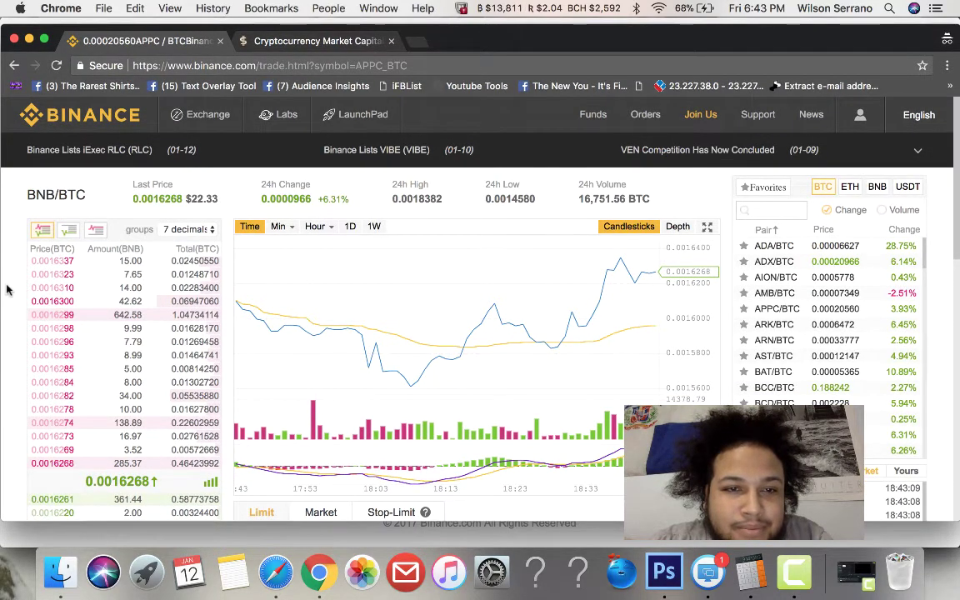
pyautogui.scroll(-3, 6, 290)
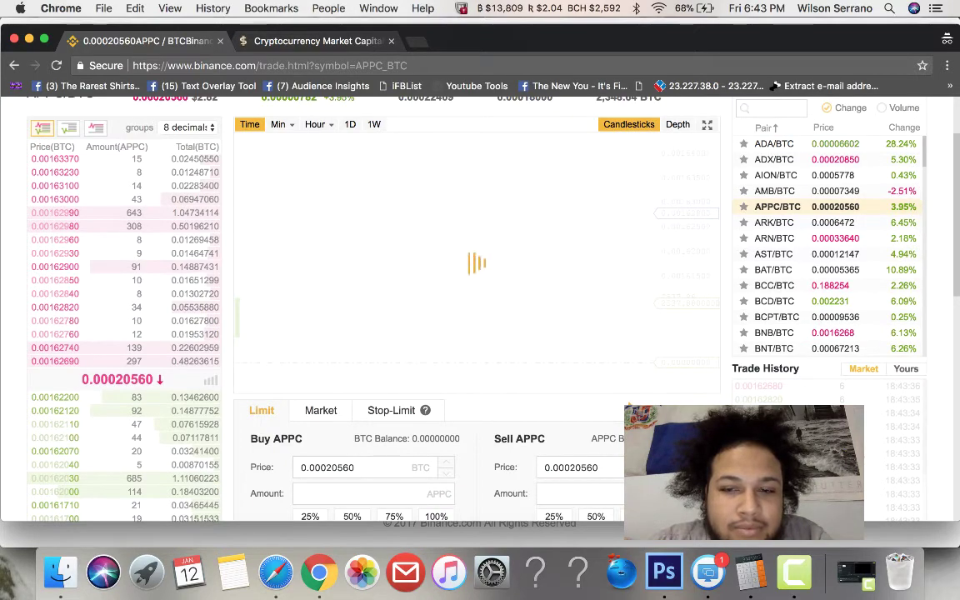
pyautogui.scroll(-5, 480, 309)
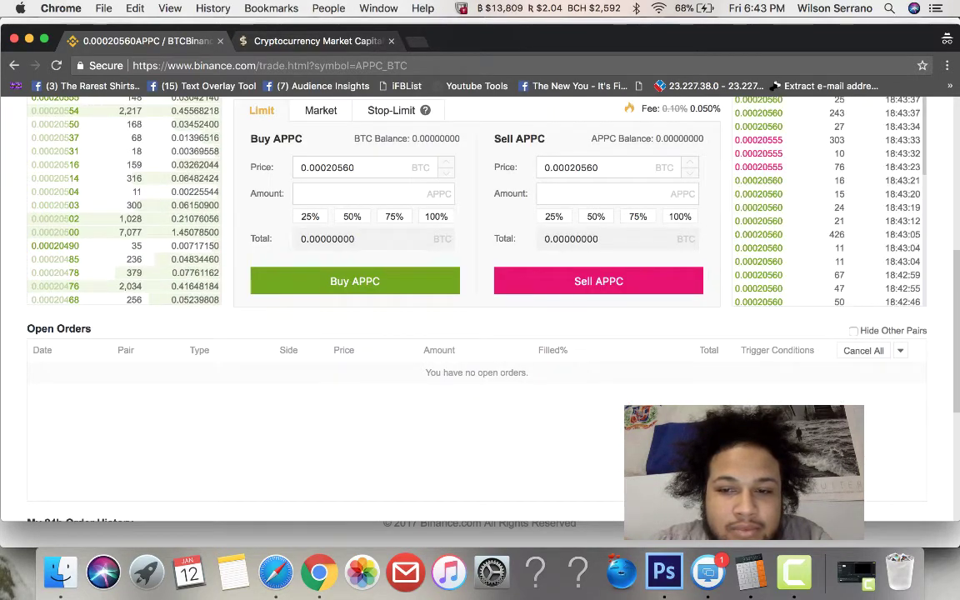
pyautogui.scroll(-4, 480, 309)
pyautogui.scroll(3, 480, 308)
pyautogui.scroll(6, 480, 308)
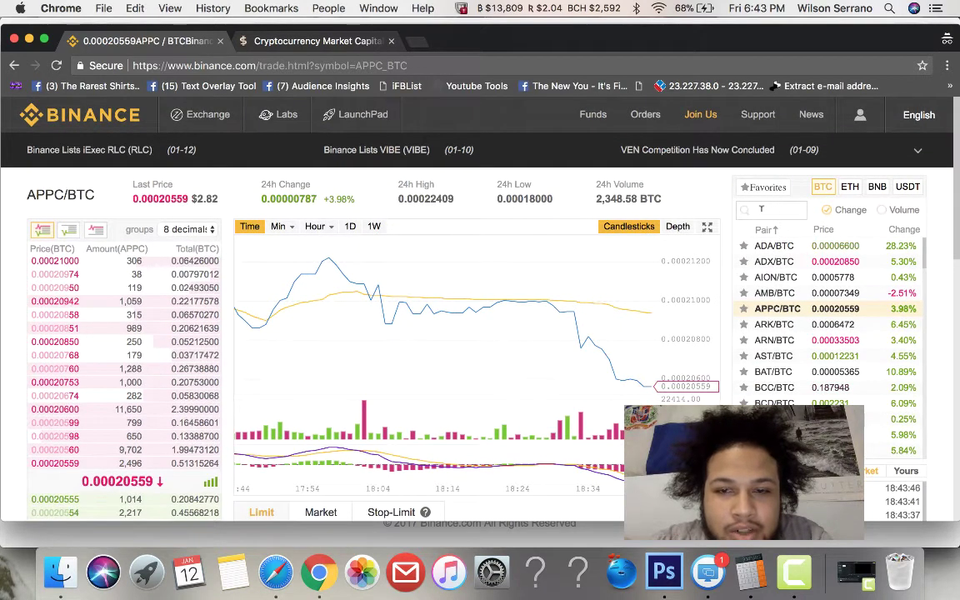
pyautogui.write('xrp')
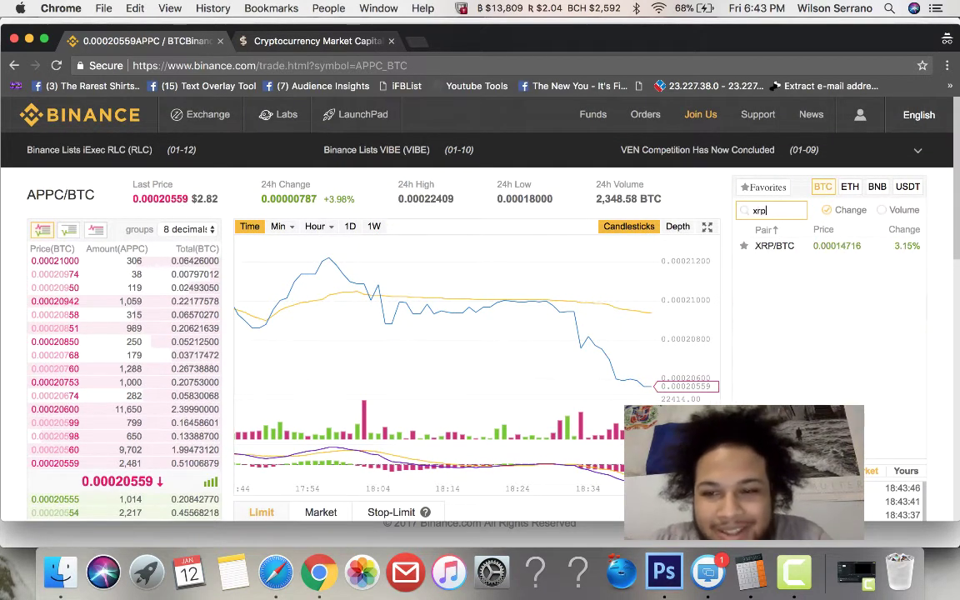
pyautogui.click(775, 246)
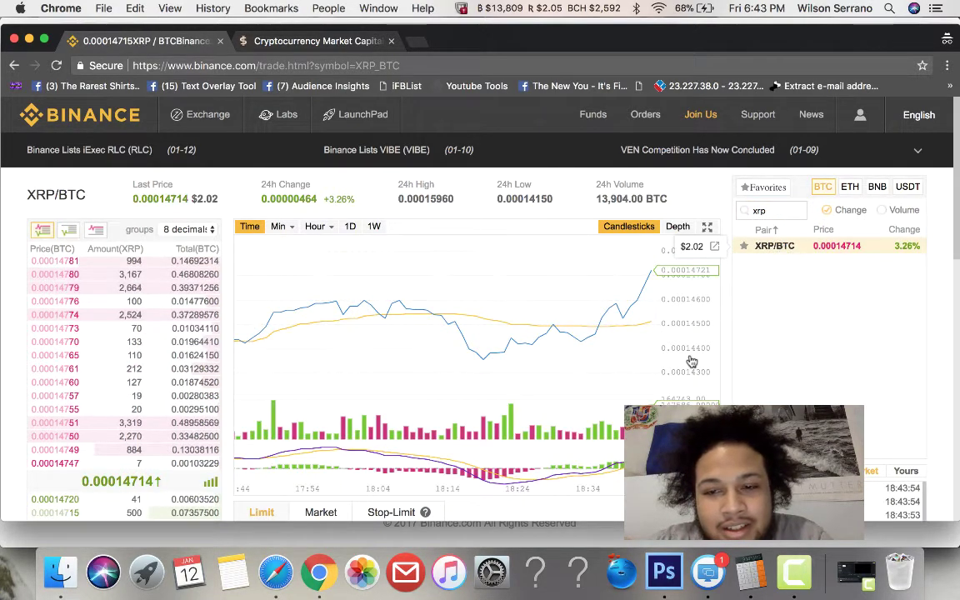
# - Enter a buy amount of 100 XRP in the Buy XRP form
pyautogui.scroll(-5, 690, 360)
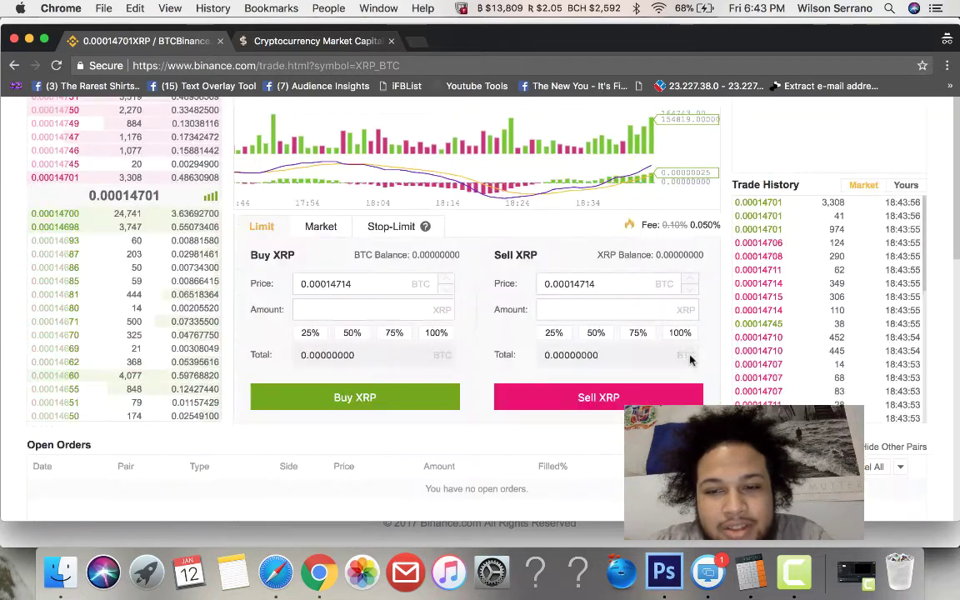
pyautogui.click(348, 303)
pyautogui.scroll(-4, 348, 303)
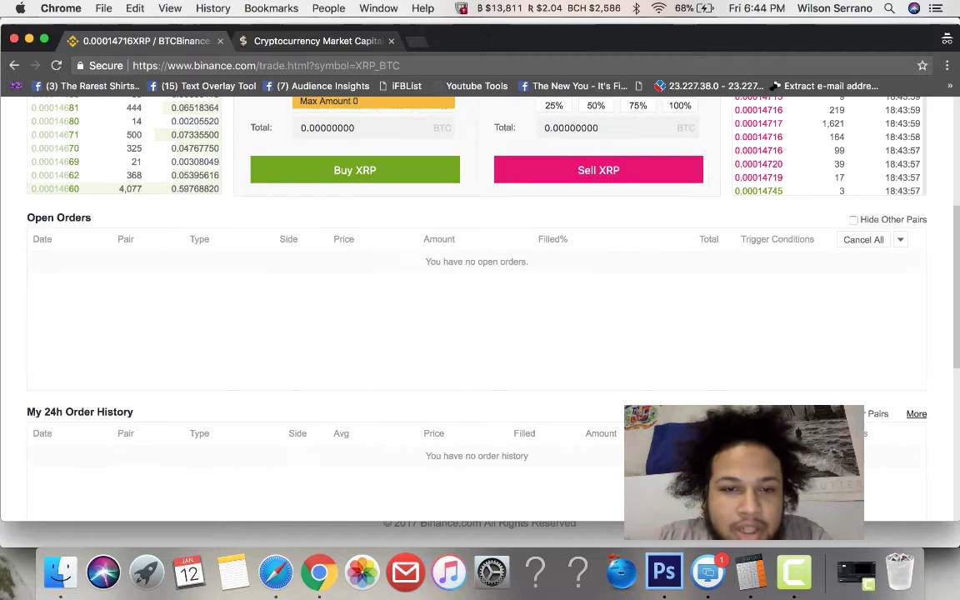
pyautogui.write('100')
pyautogui.scroll(2, 378, 219)
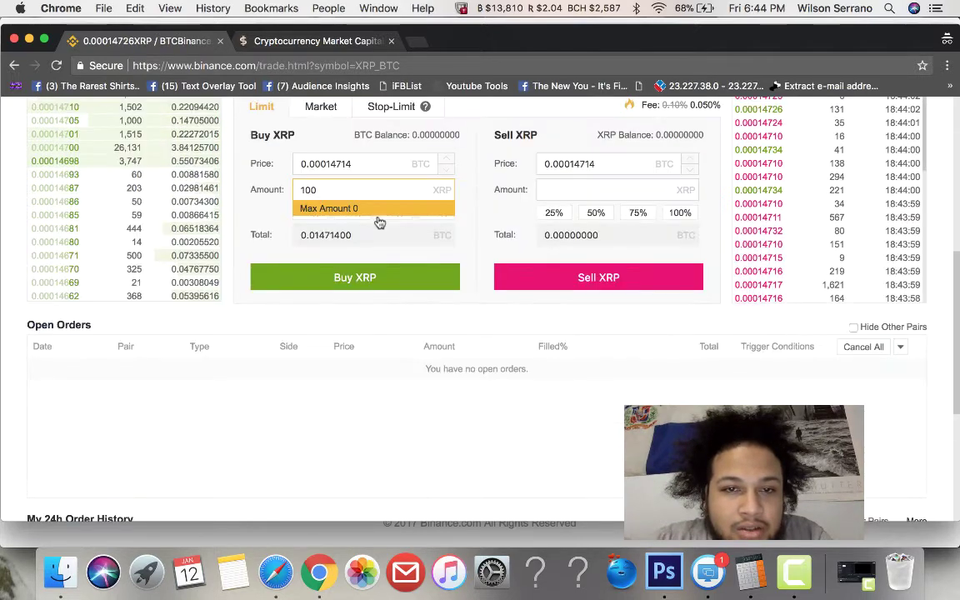
# - Switch to Safari's Binance exchange tab, loading the TRX/BTC trading page
pyautogui.click(277, 572)
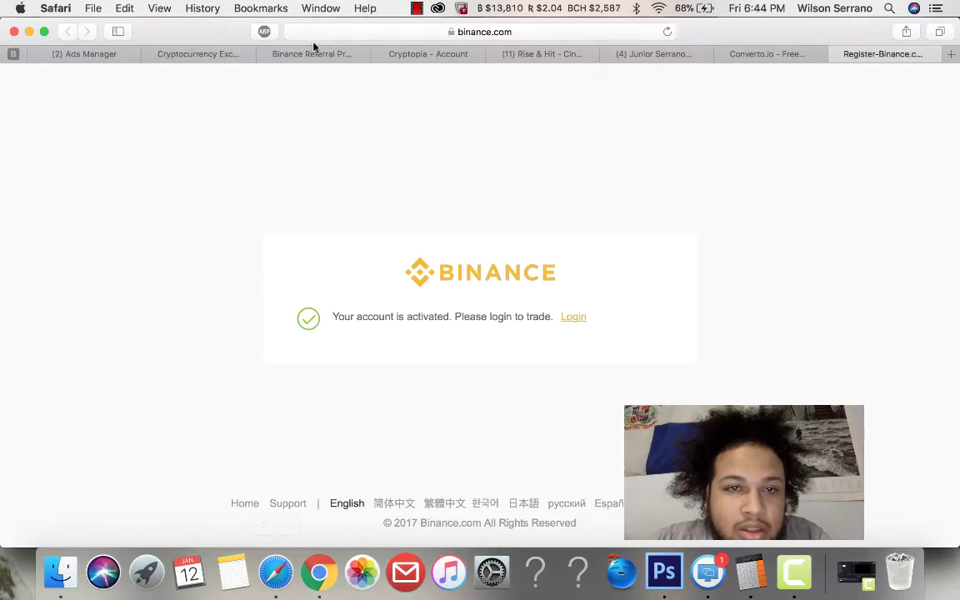
pyautogui.click(296, 58)
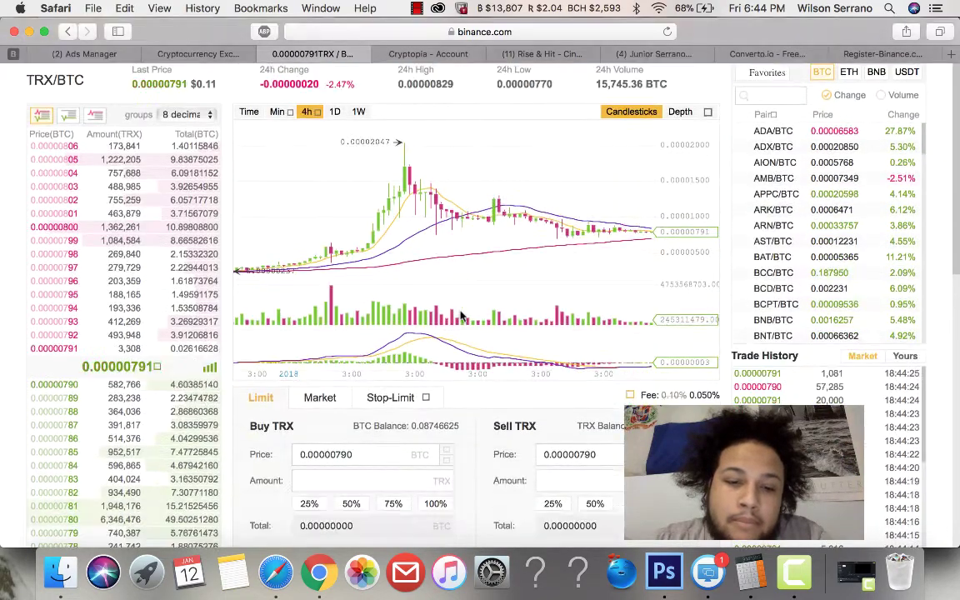
# - From the TRX/BTC page, search 'xrp' in the pairs box and open XRP/BTC
pyautogui.scroll(-3, 461, 316)
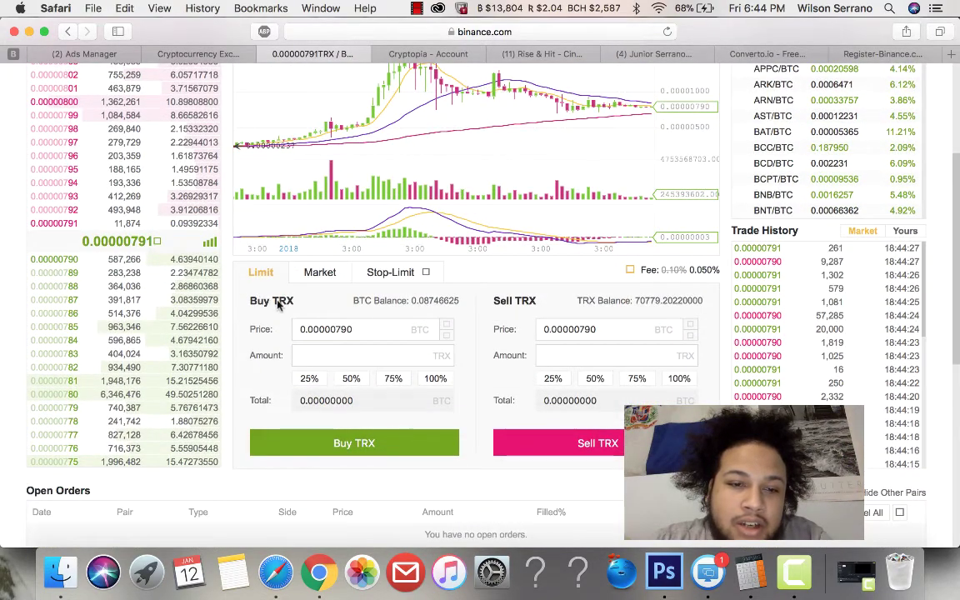
pyautogui.scroll(5, 279, 306)
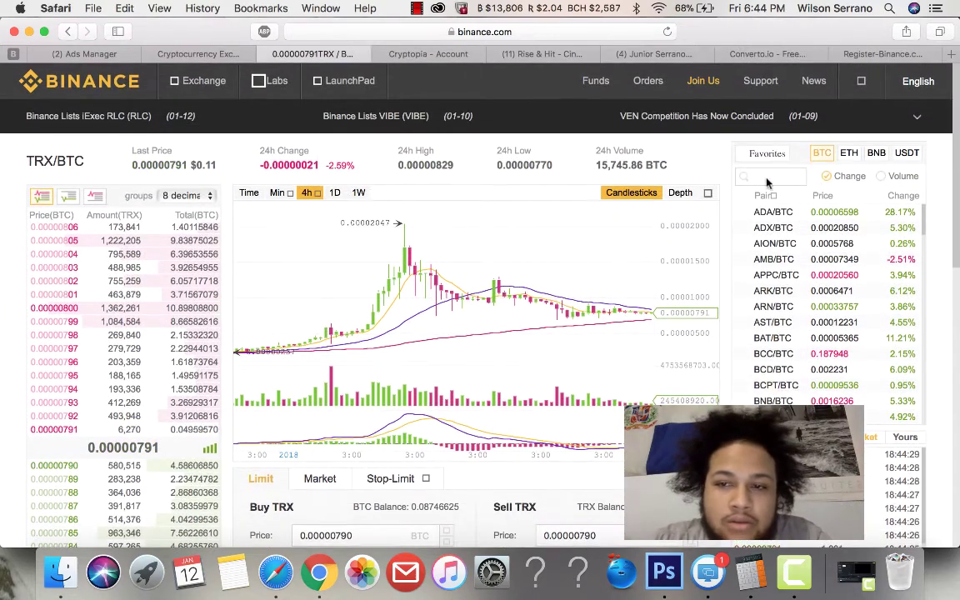
pyautogui.click(767, 178)
pyautogui.write('xrp')
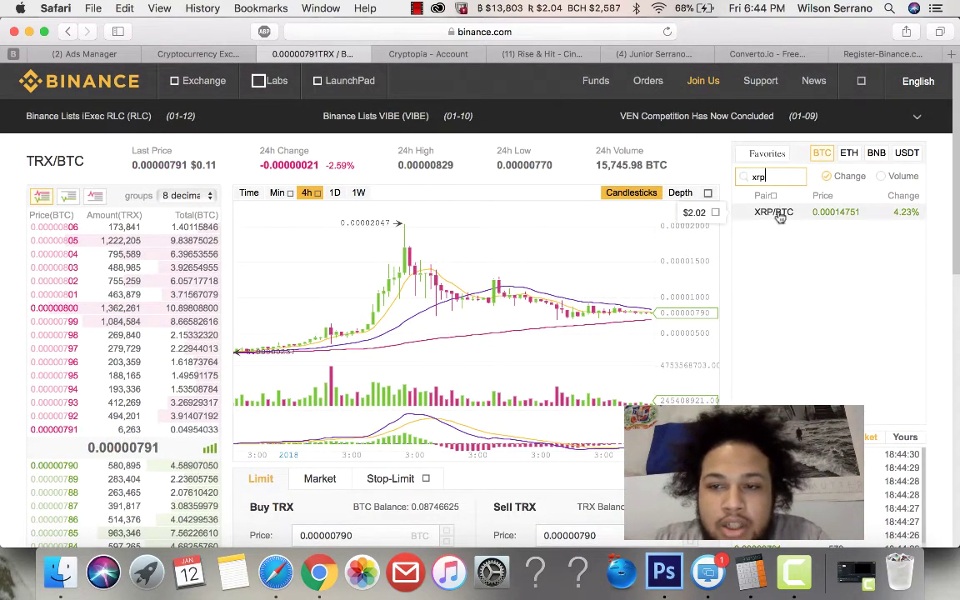
pyautogui.click(779, 215)
pyautogui.click(771, 177)
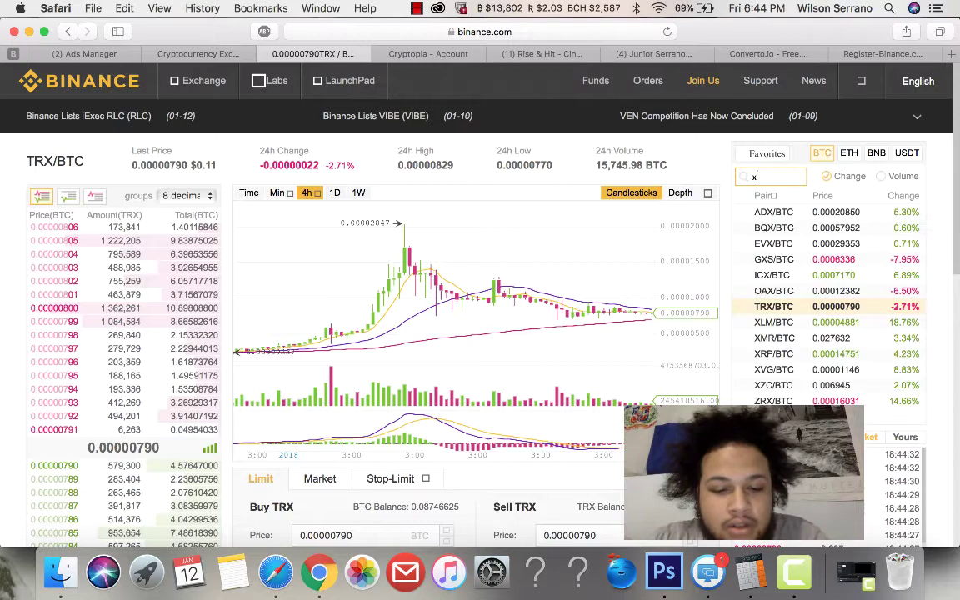
pyautogui.write('xrp')
pyautogui.click(781, 215)
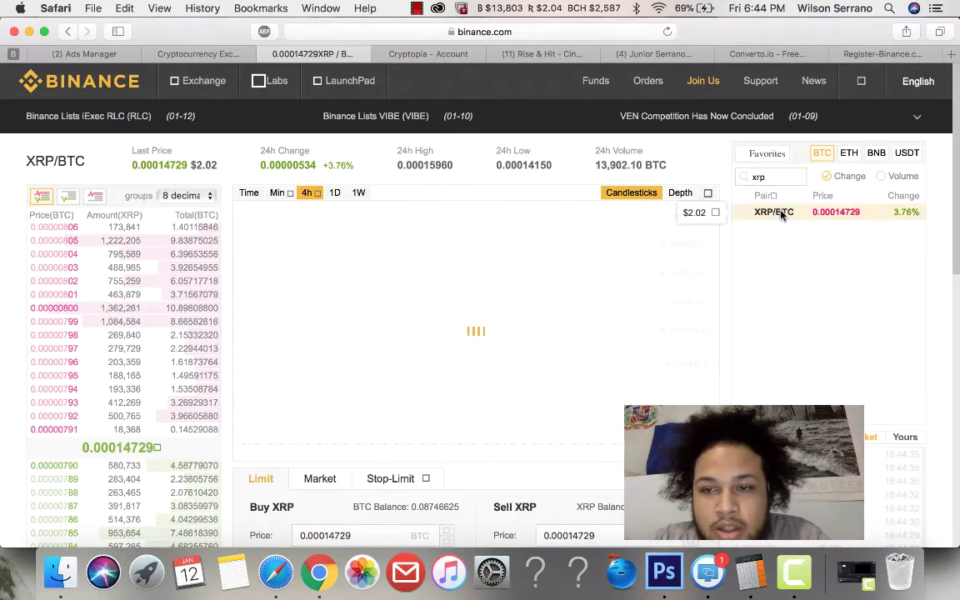
pyautogui.scroll(-5, 481, 300)
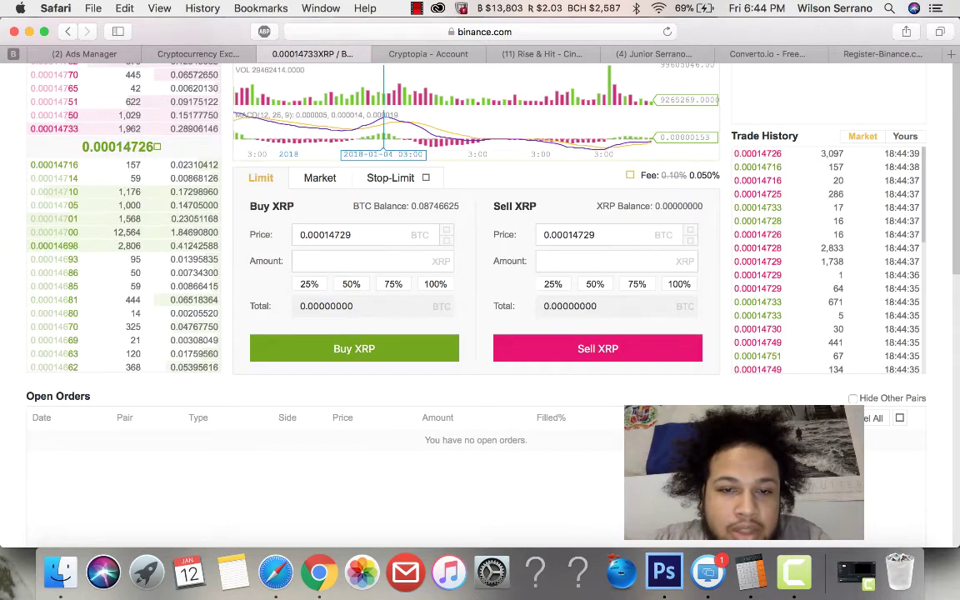
pyautogui.click(433, 263)
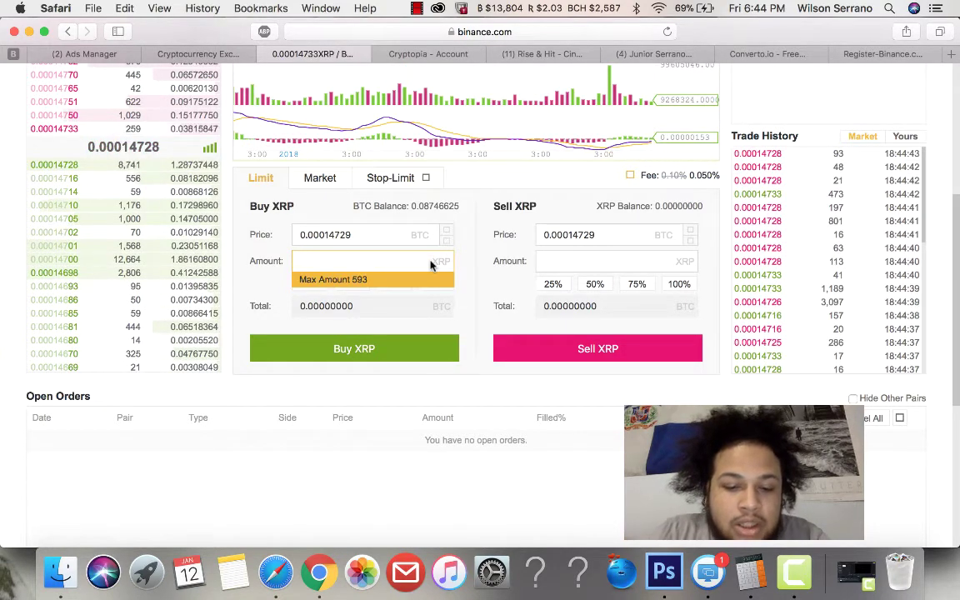
pyautogui.write('1')
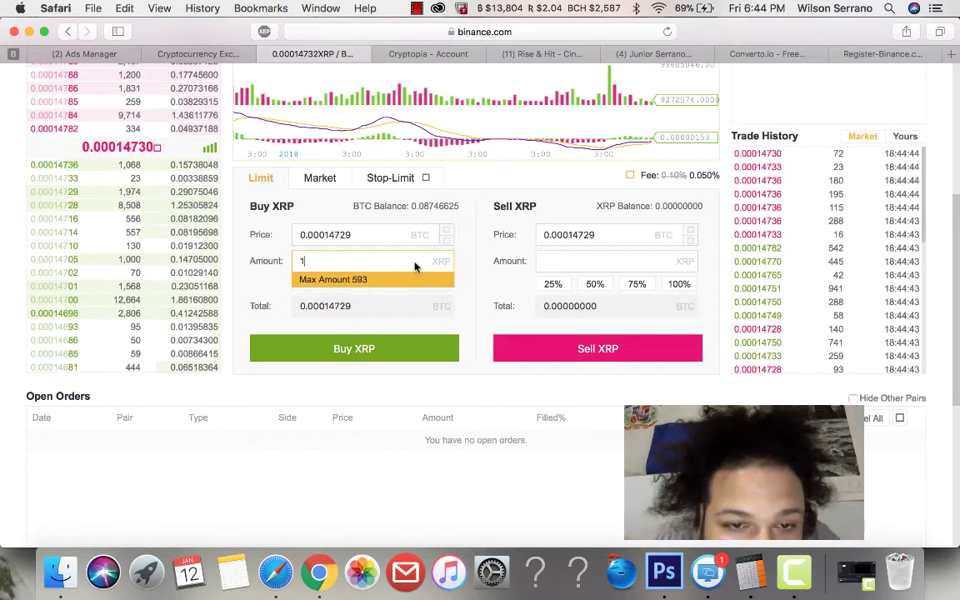
pyautogui.write('750')
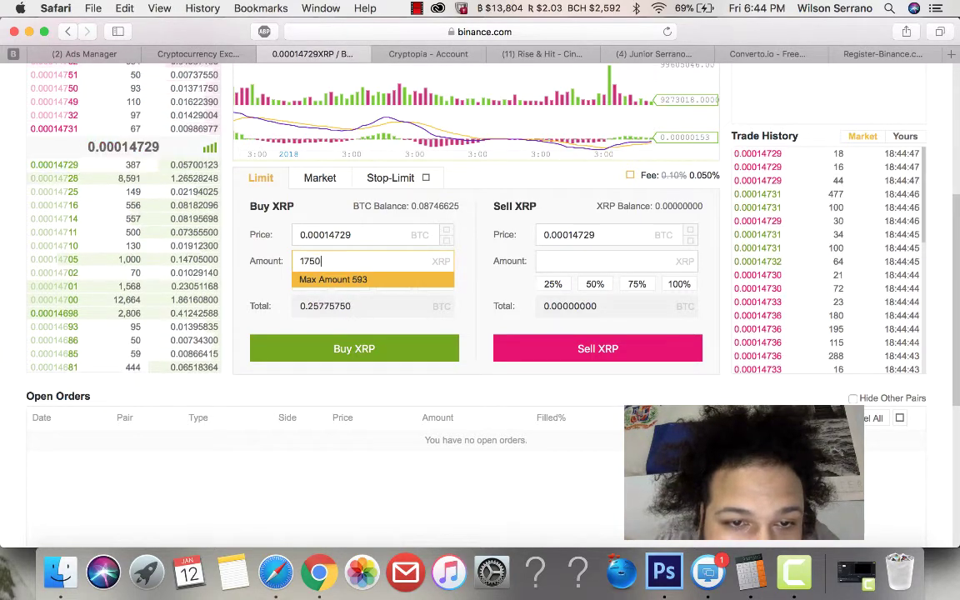
pyautogui.write('0')
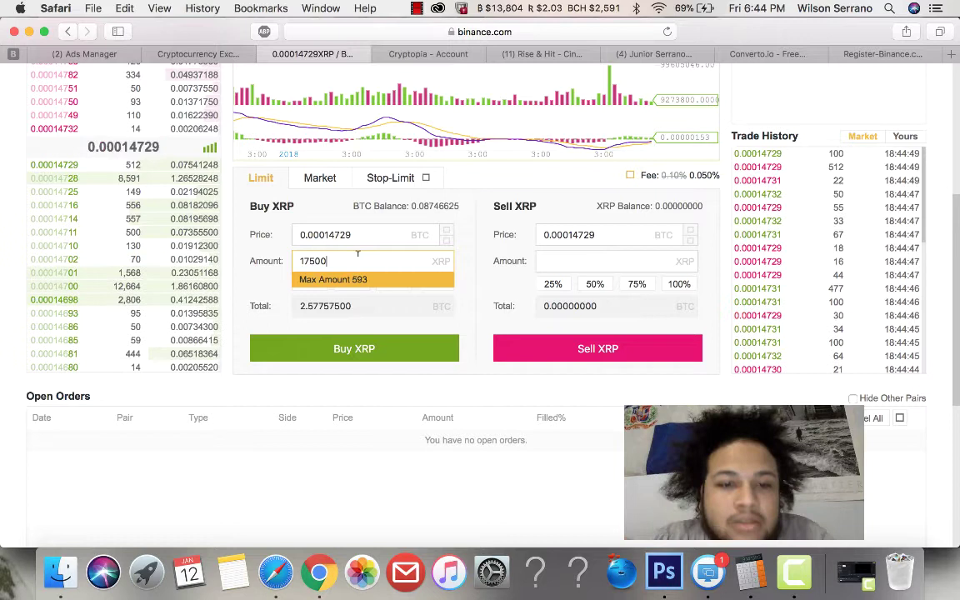
pyautogui.doubleClick(358, 258)
pyautogui.press('BackSpace')
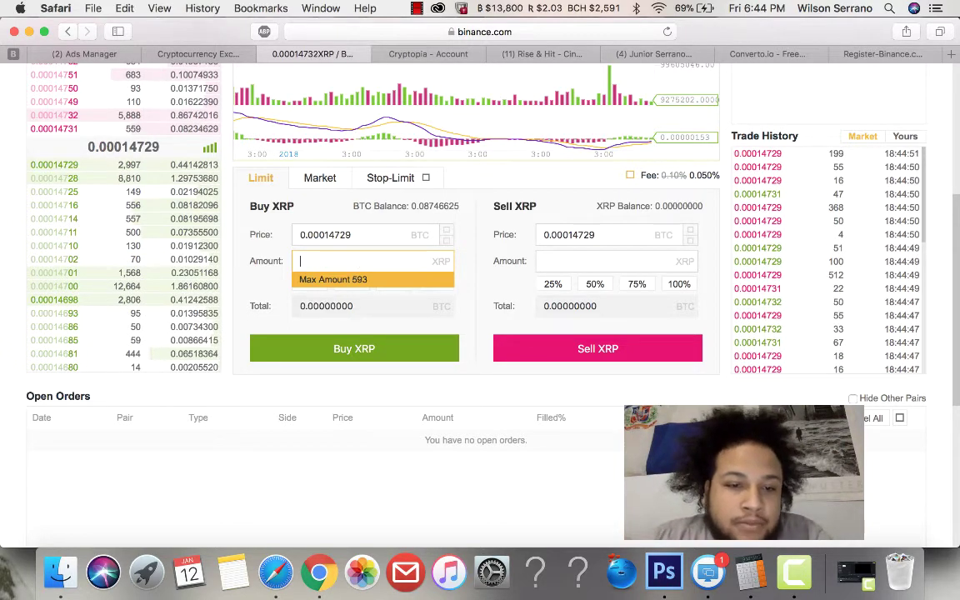
pyautogui.write('2')
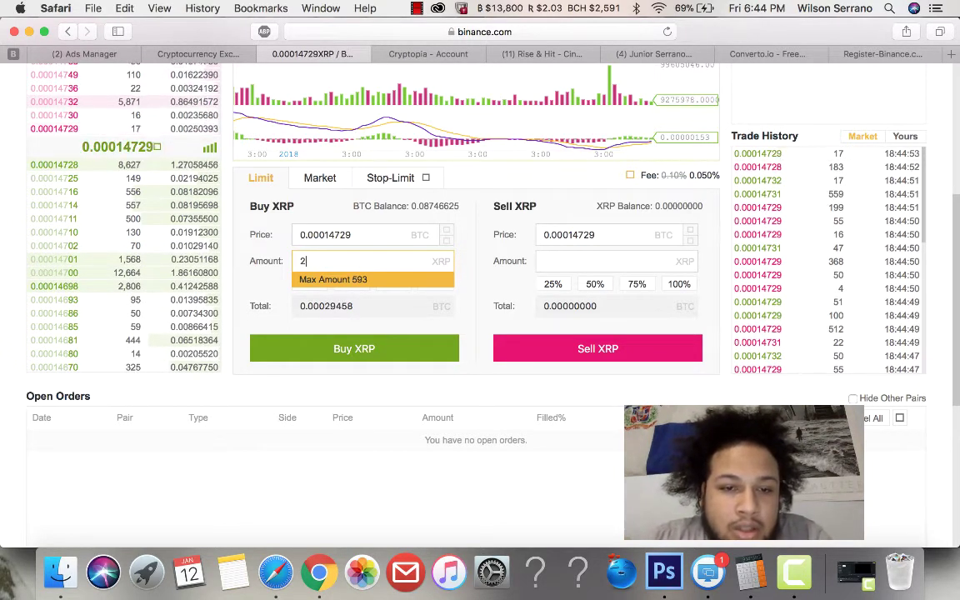
pyautogui.write('0')
pyautogui.scroll(2, 271, 252)
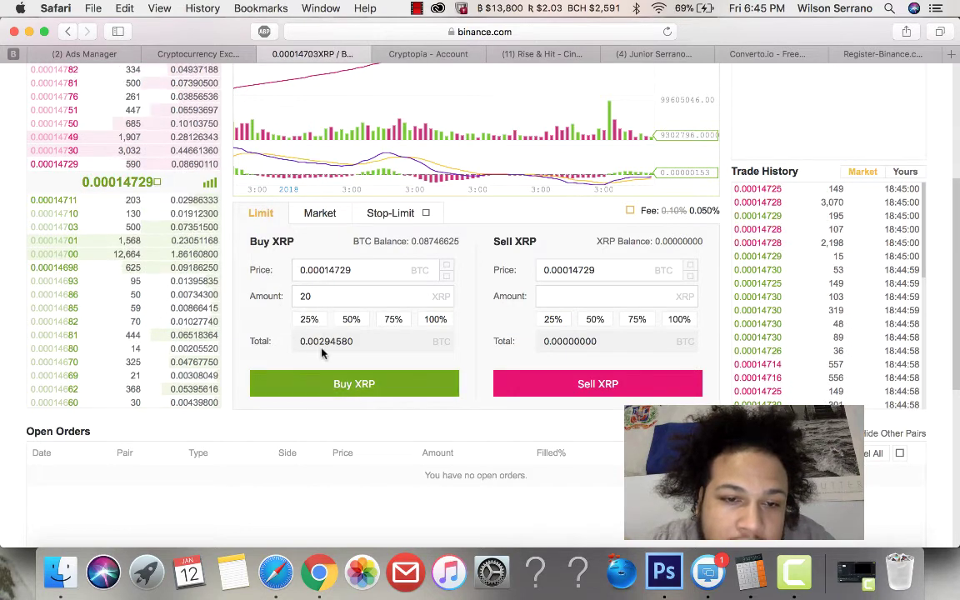
pyautogui.scroll(1, 284, 310)
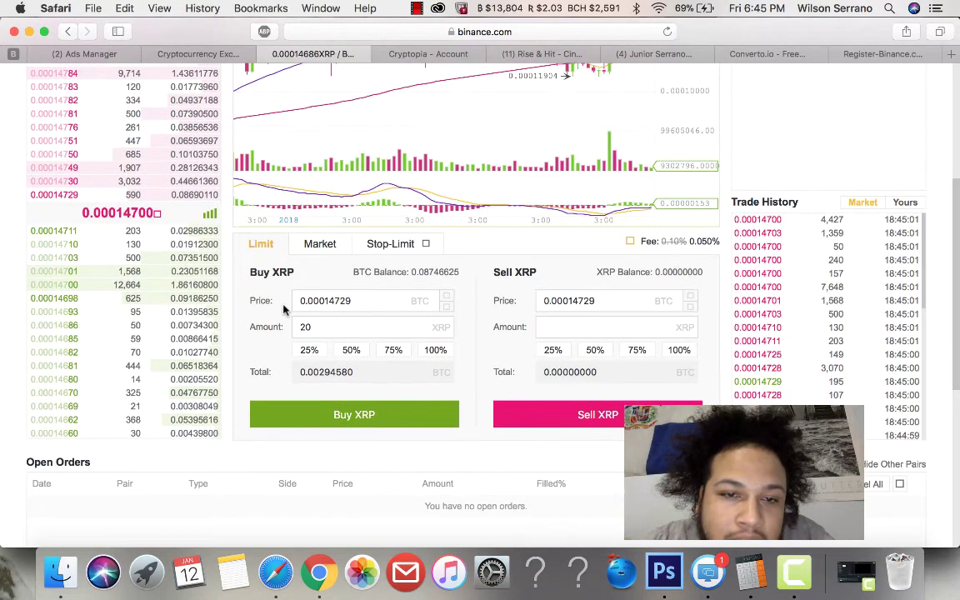
pyautogui.doubleClick(320, 246)
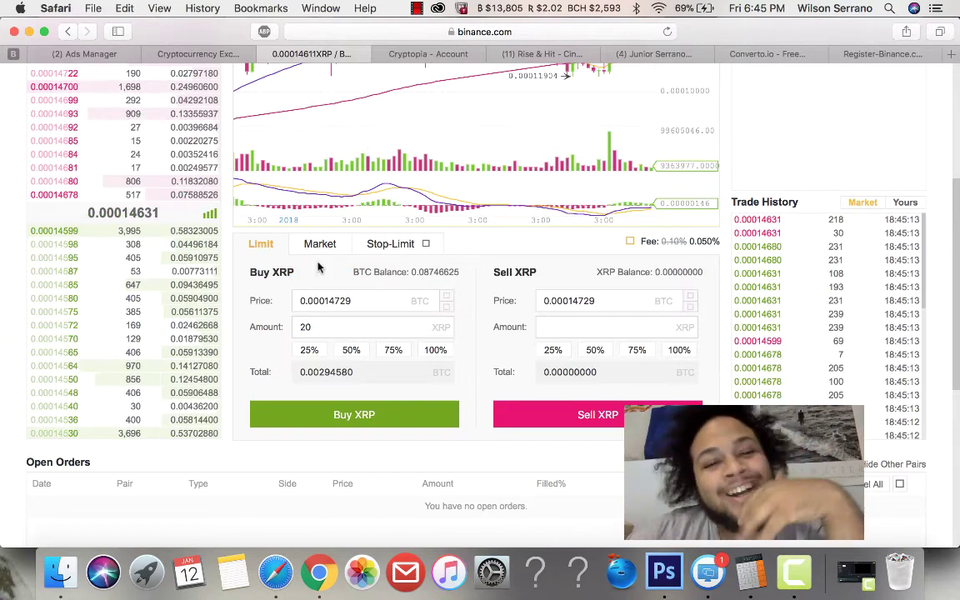
pyautogui.click(317, 244)
pyautogui.scroll(3, 318, 266)
pyautogui.scroll(-5, 325, 209)
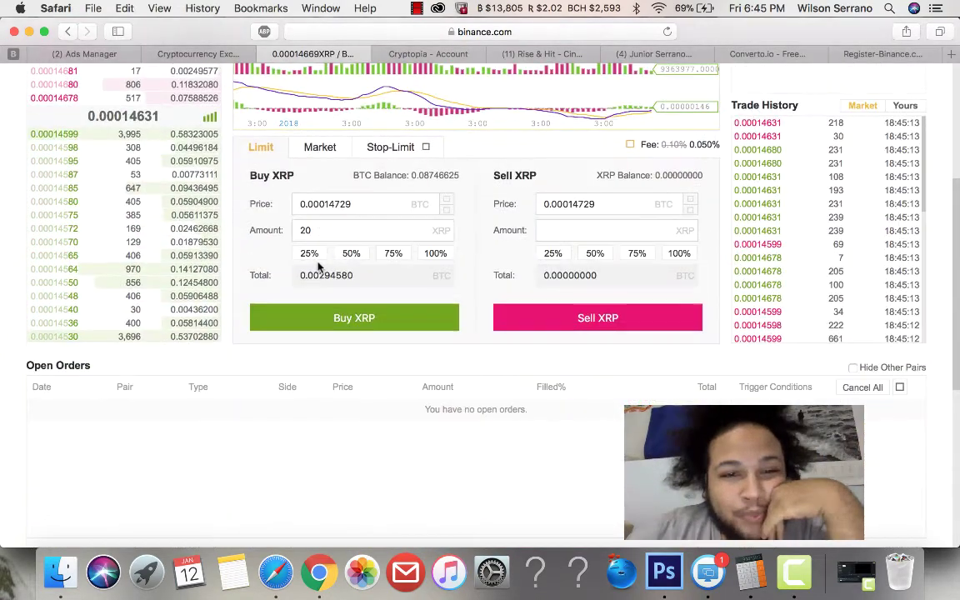
pyautogui.scroll(3, 327, 150)
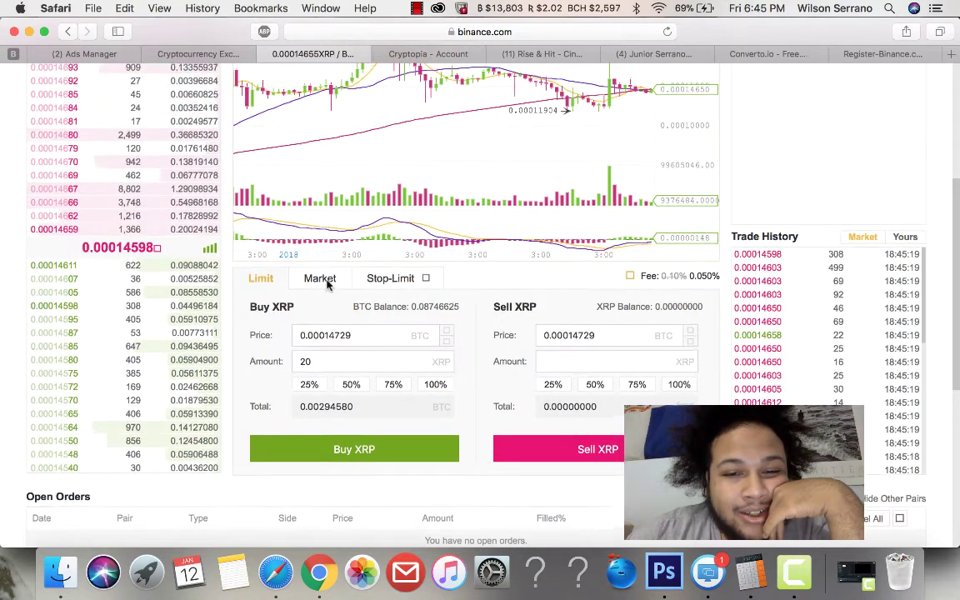
pyautogui.scroll(-3, 327, 282)
pyautogui.scroll(2, 326, 283)
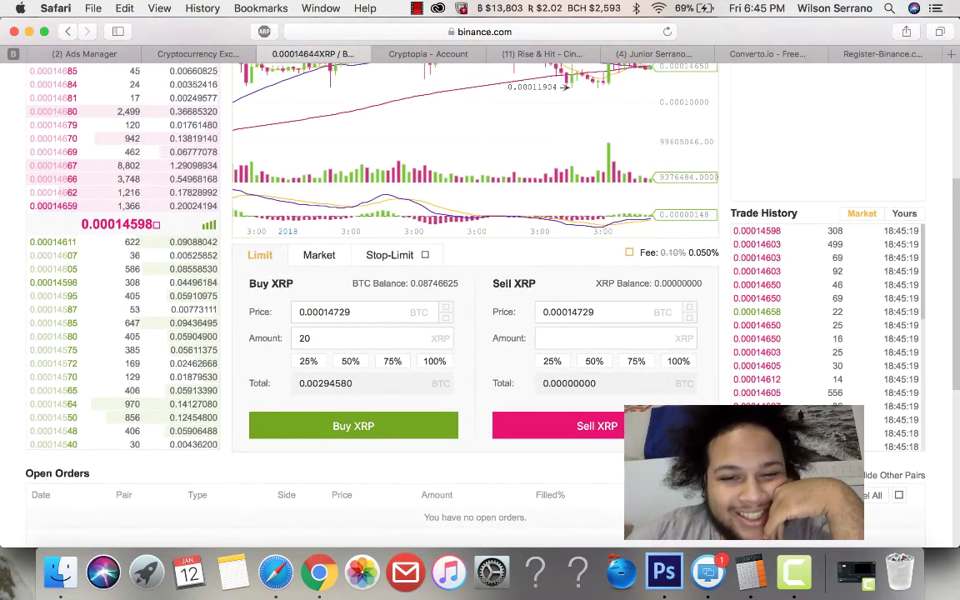
pyautogui.scroll(2, 338, 275)
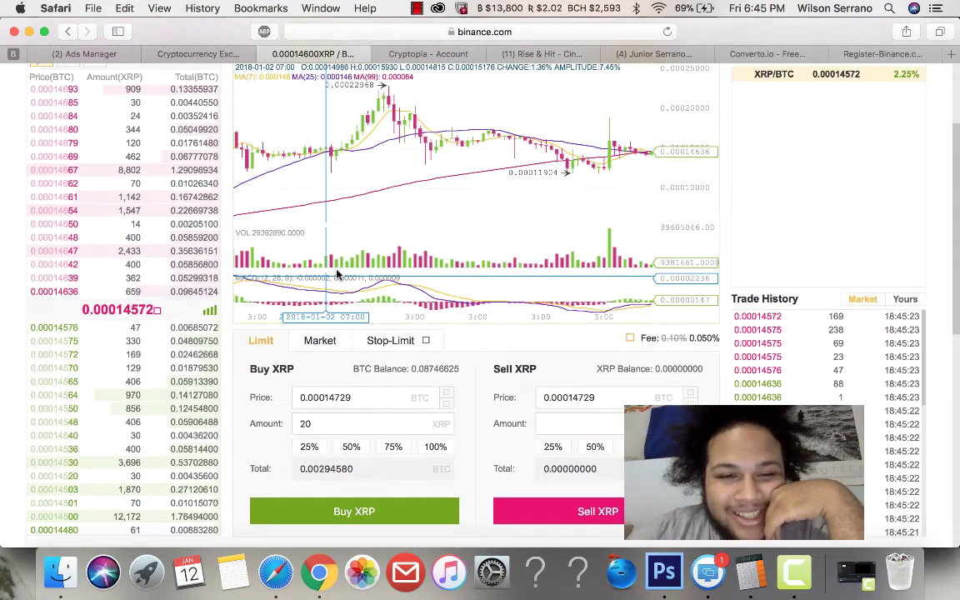
pyautogui.scroll(-1, 339, 374)
pyautogui.scroll(1, 340, 374)
pyautogui.scroll(2, 339, 374)
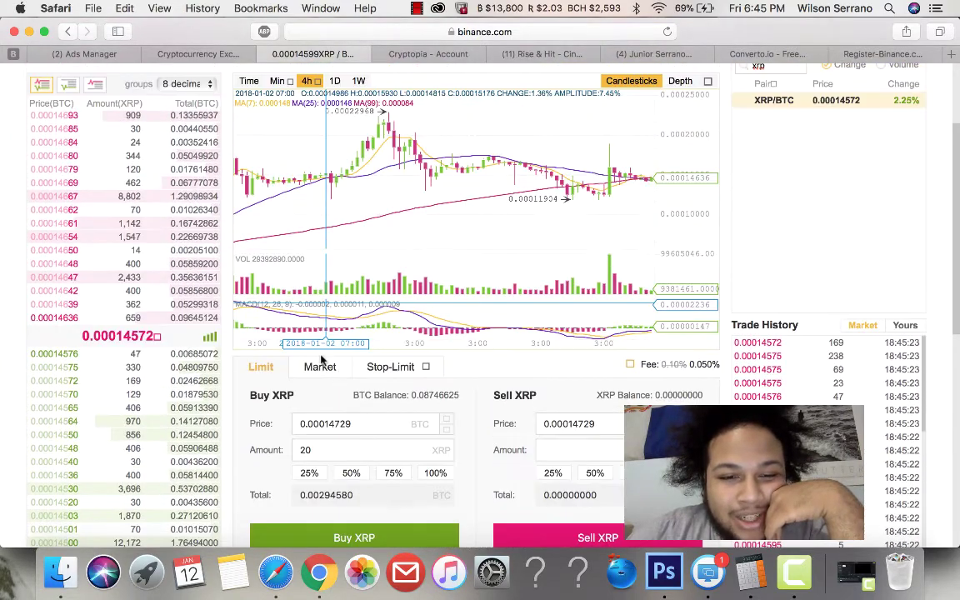
pyautogui.scroll(4, 500, 364)
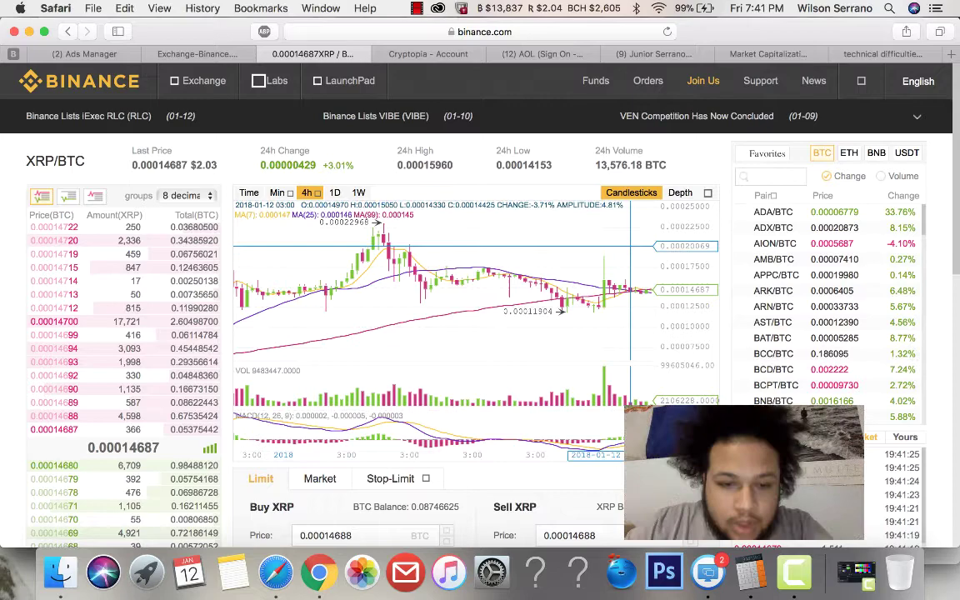
# - Switch the buy form to a Market order and enter an amount of 2 XRP
pyautogui.scroll(-4, 432, 250)
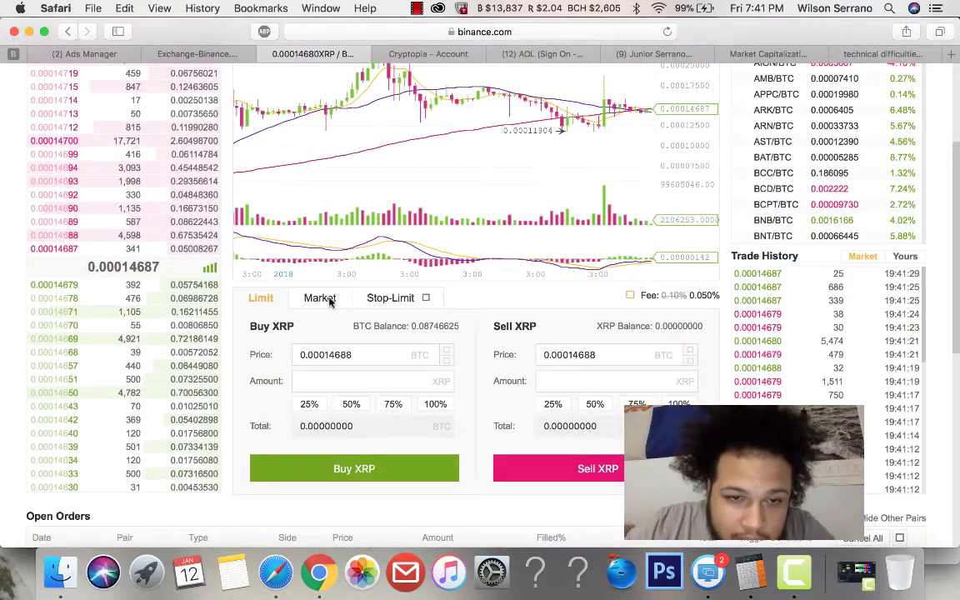
pyautogui.click(318, 298)
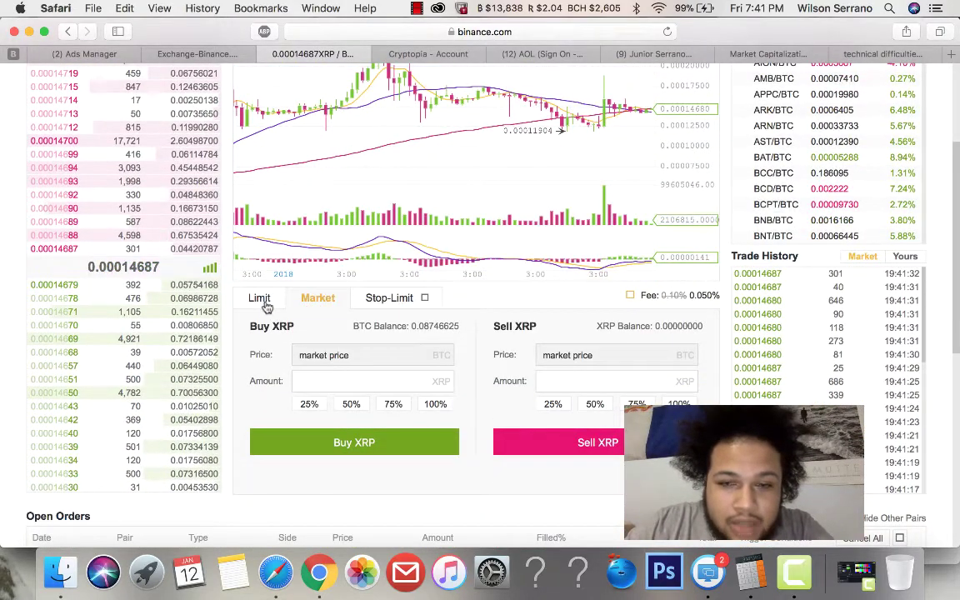
pyautogui.click(263, 301)
pyautogui.click(304, 305)
pyautogui.click(343, 381)
pyautogui.write('2')
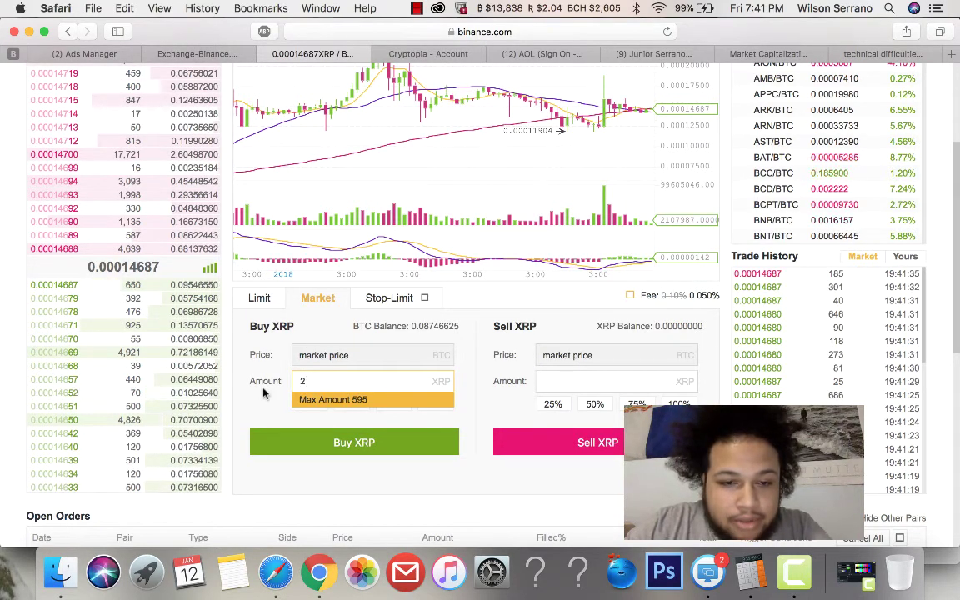
pyautogui.click(271, 391)
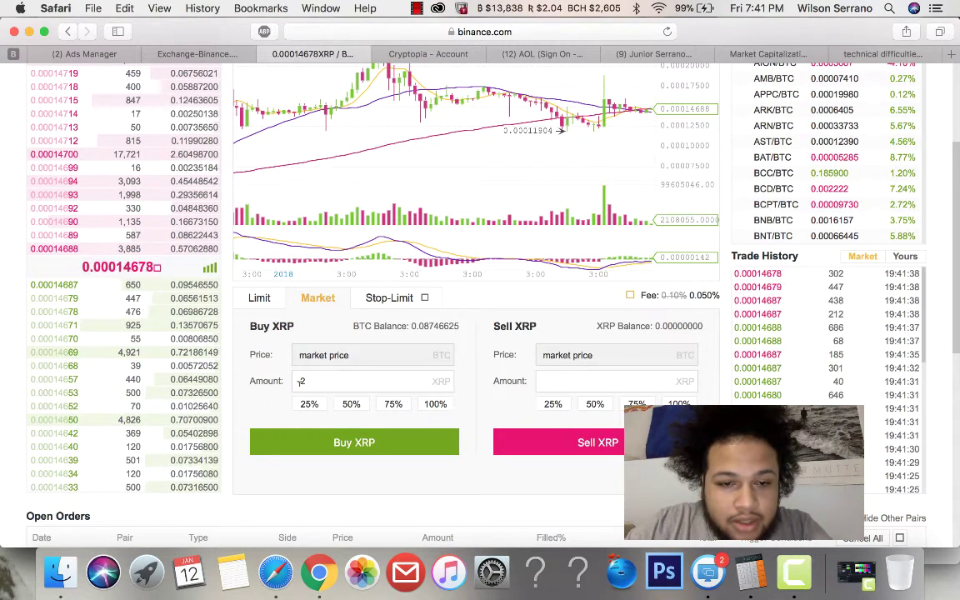
pyautogui.scroll(-1, 277, 392)
# - Edit the buy amount, briefly trying 3 before setting it back to 2 XRP
pyautogui.click(319, 351)
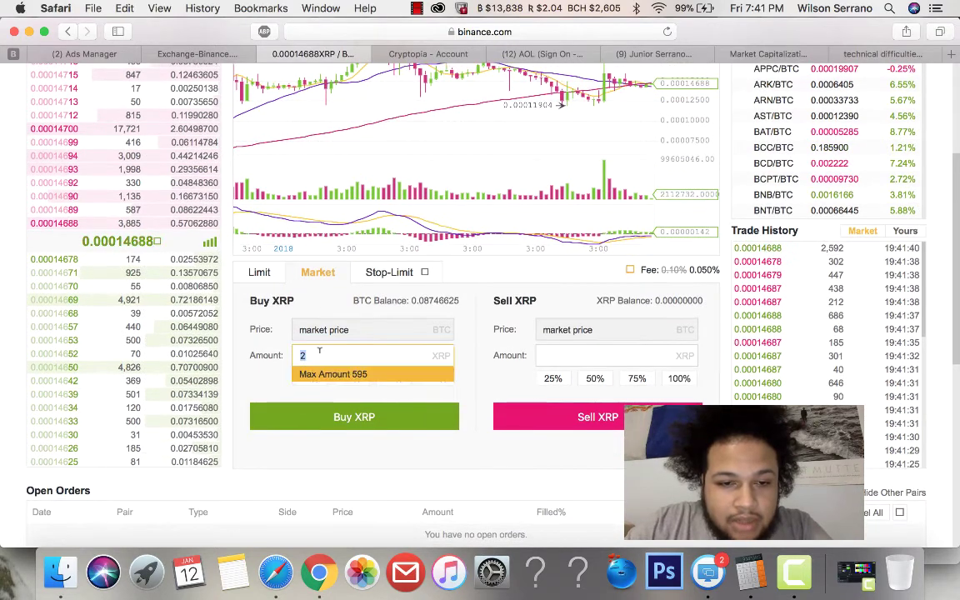
pyautogui.press('BackSpace')
pyautogui.write('3.')
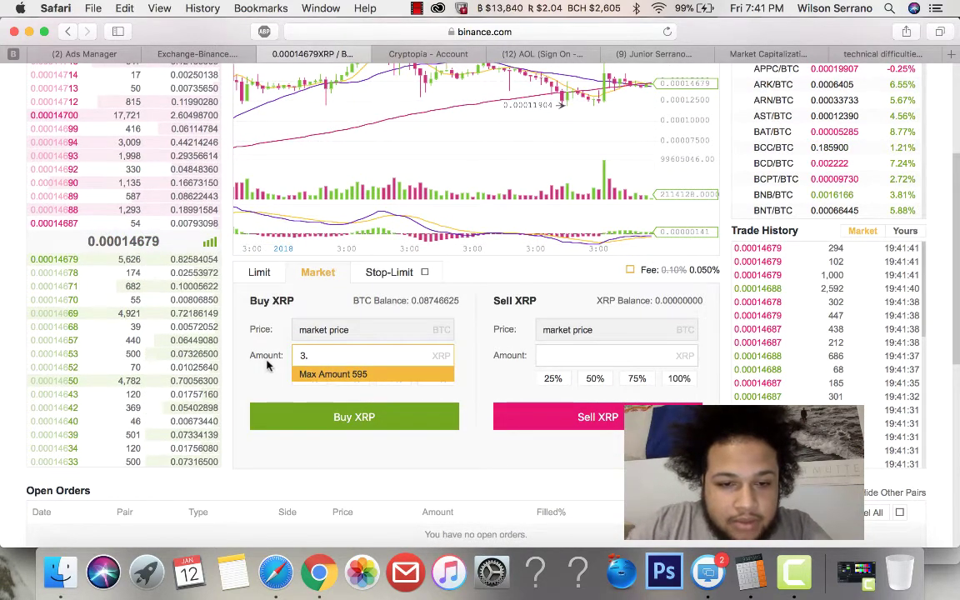
pyautogui.press('BackSpace')
pyautogui.click(271, 392)
pyautogui.click(323, 352)
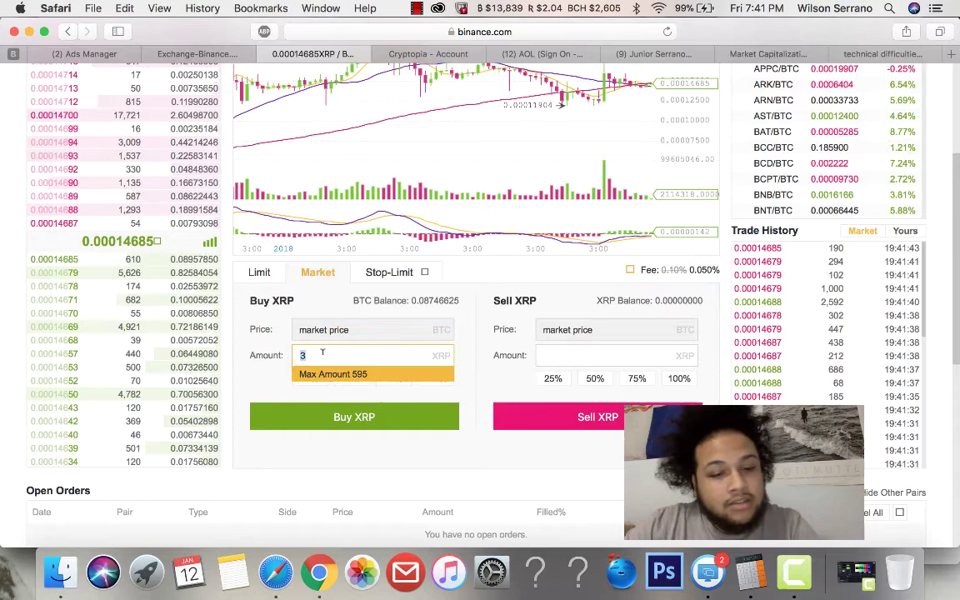
pyautogui.press('BackSpace')
pyautogui.write('2')
pyautogui.click(265, 383)
pyautogui.scroll(-1, 255, 387)
pyautogui.scroll(-1, 254, 386)
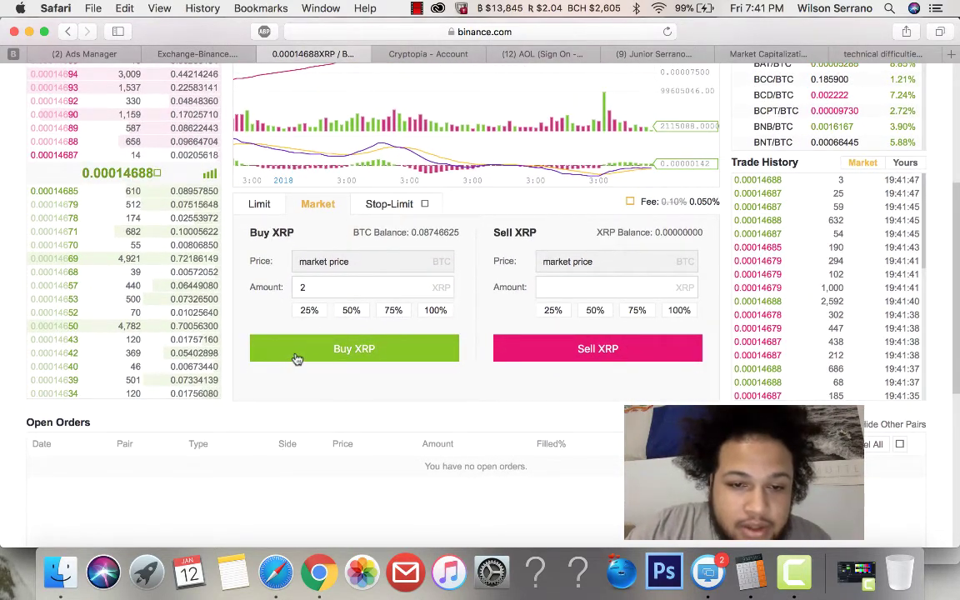
# - Place the 2 XRP market buy and check it in My 24h Order History
pyautogui.click(294, 357)
pyautogui.scroll(-5, 427, 422)
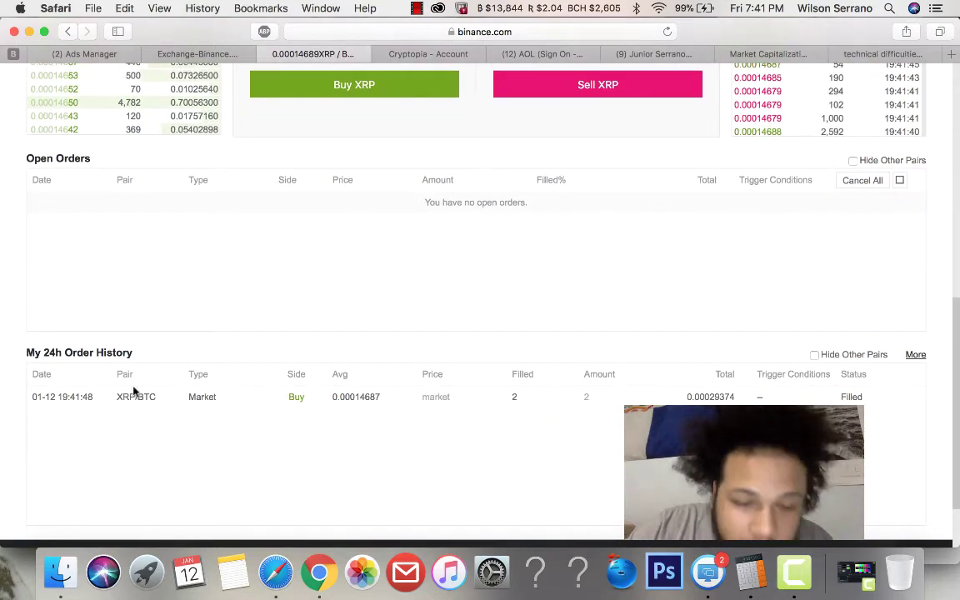
pyautogui.scroll(1, 365, 333)
pyautogui.scroll(10, 365, 334)
pyautogui.scroll(-5, 365, 333)
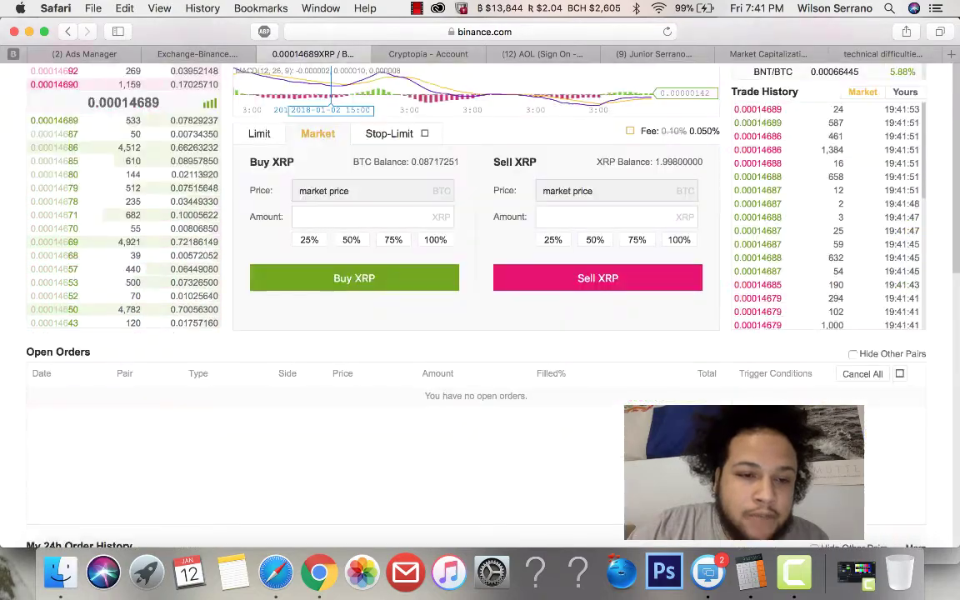
pyautogui.scroll(-1, 365, 333)
pyautogui.scroll(-1, 182, 476)
pyautogui.scroll(-1, 181, 476)
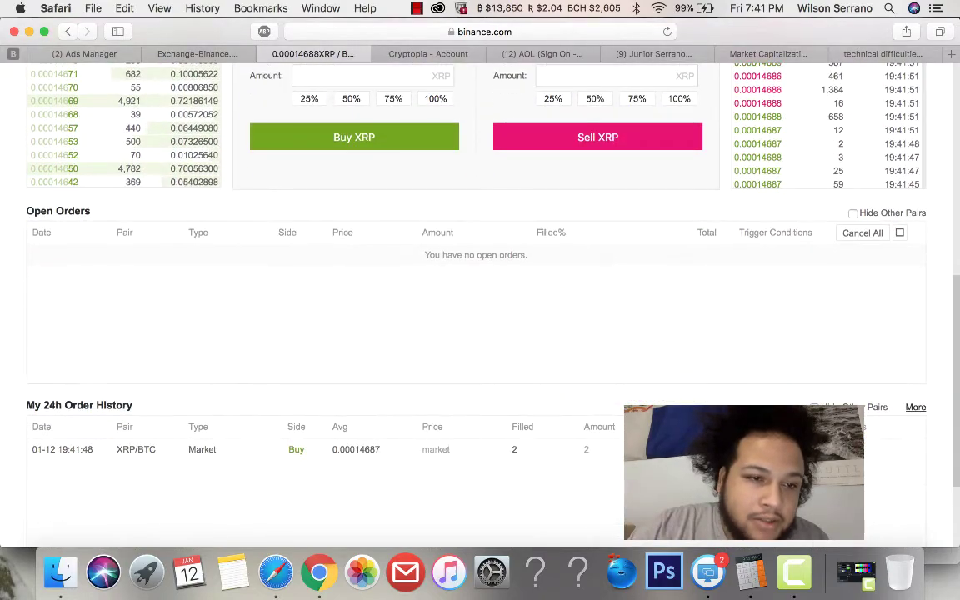
pyautogui.scroll(7, 278, 310)
pyautogui.scroll(3, 278, 311)
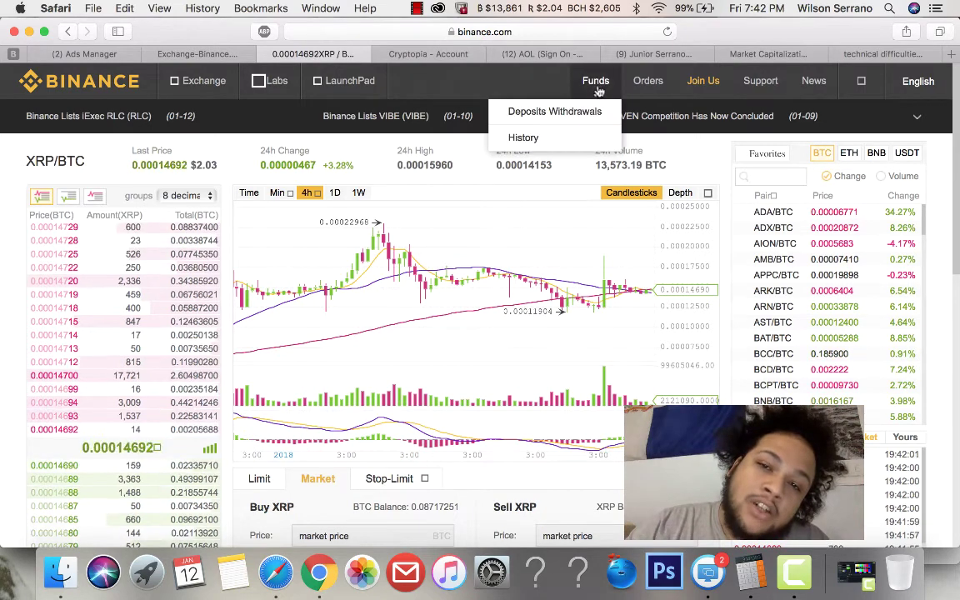
pyautogui.moveTo(595, 81)
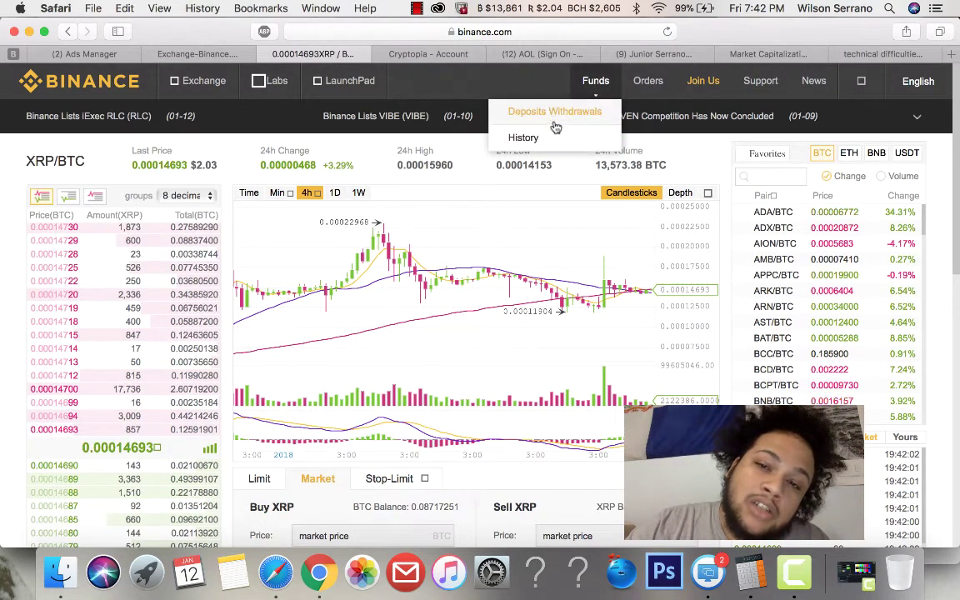
# - Go to Deposits & Withdrawals and highlight the Ripple row showing the 1.998 XRP balance
pyautogui.click(556, 113)
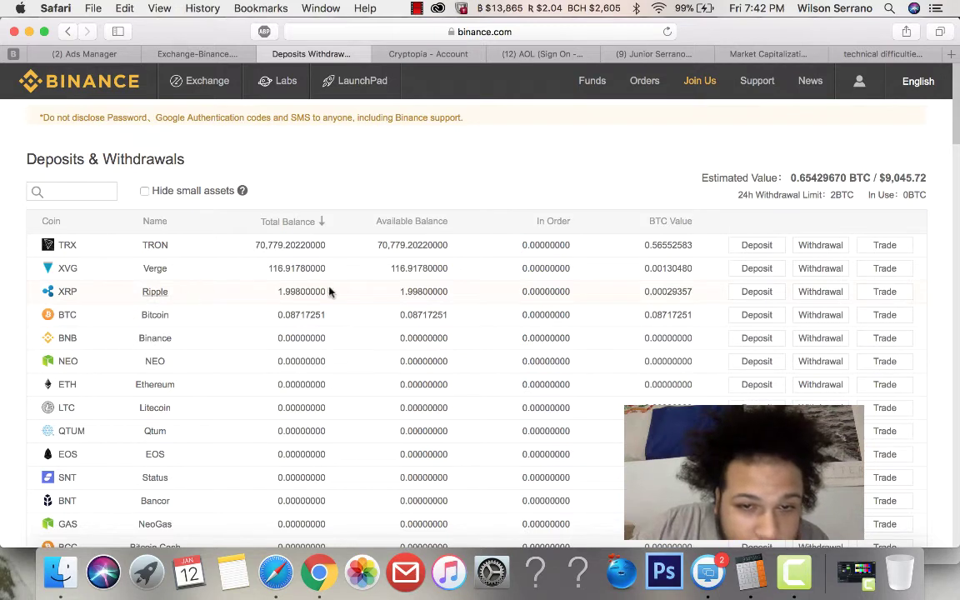
pyautogui.tripleClick(288, 287)
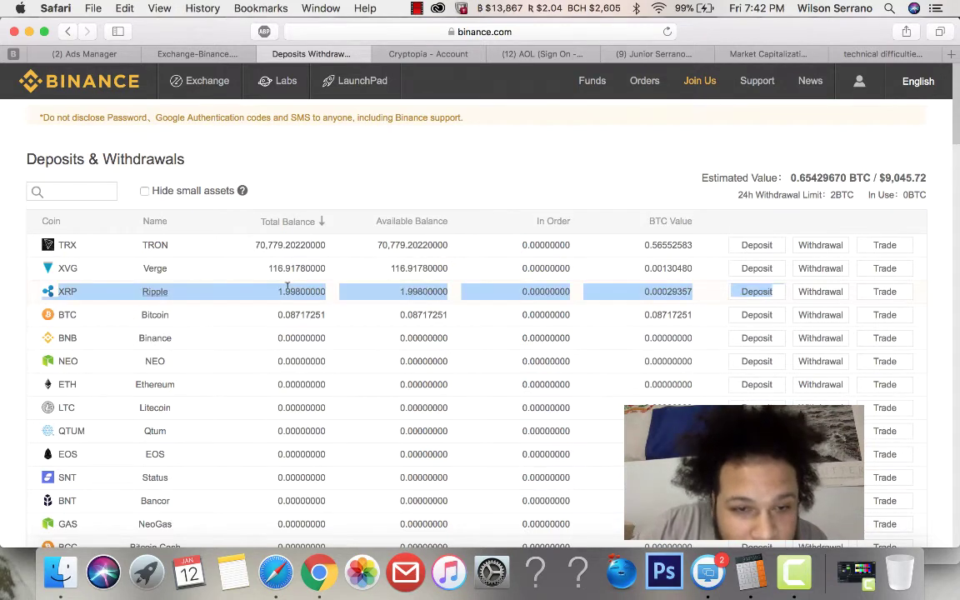
pyautogui.click(296, 289)
pyautogui.tripleClick(297, 288)
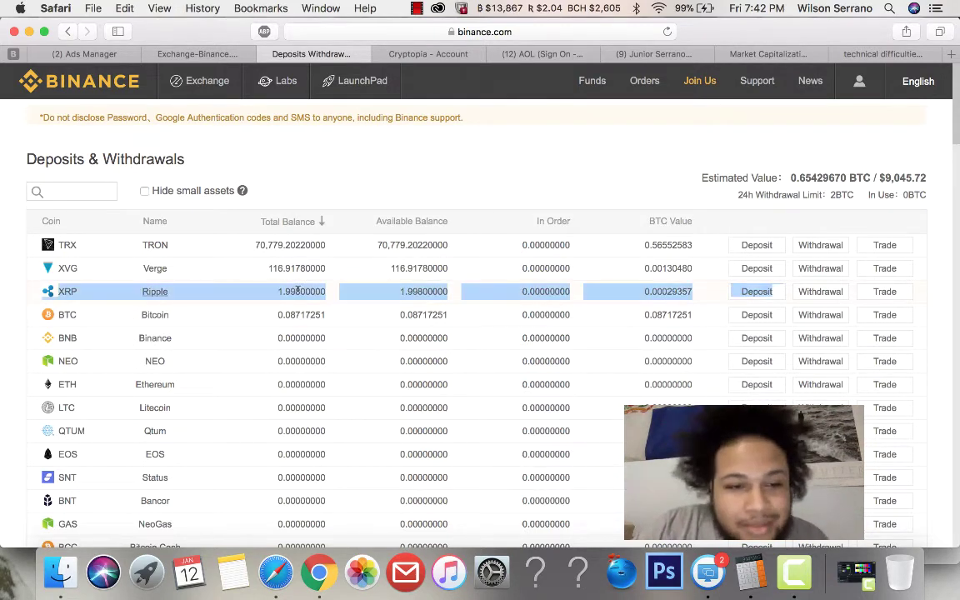
pyautogui.click(297, 289)
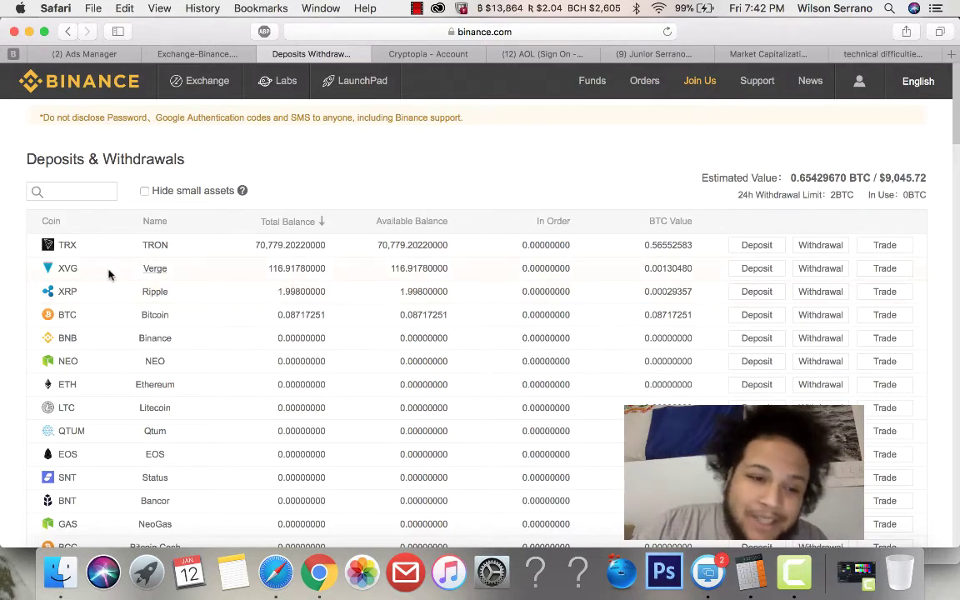
# - Review the balances list, including 70,779.2 TRX, 116.9 XVG and 0.0872 BTC
pyautogui.scroll(-15, 188, 315)
pyautogui.scroll(-10, 189, 315)
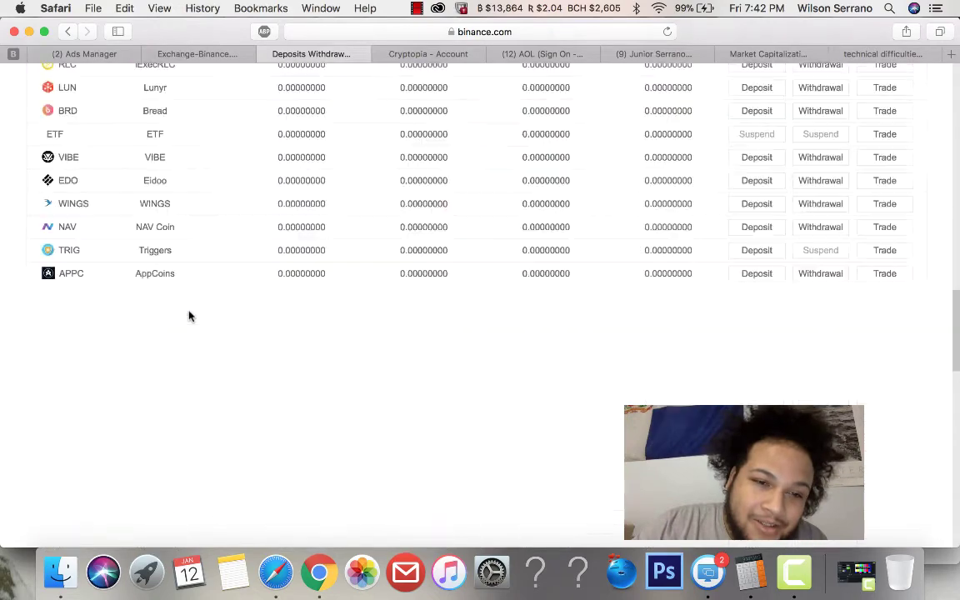
pyautogui.scroll(20, 189, 315)
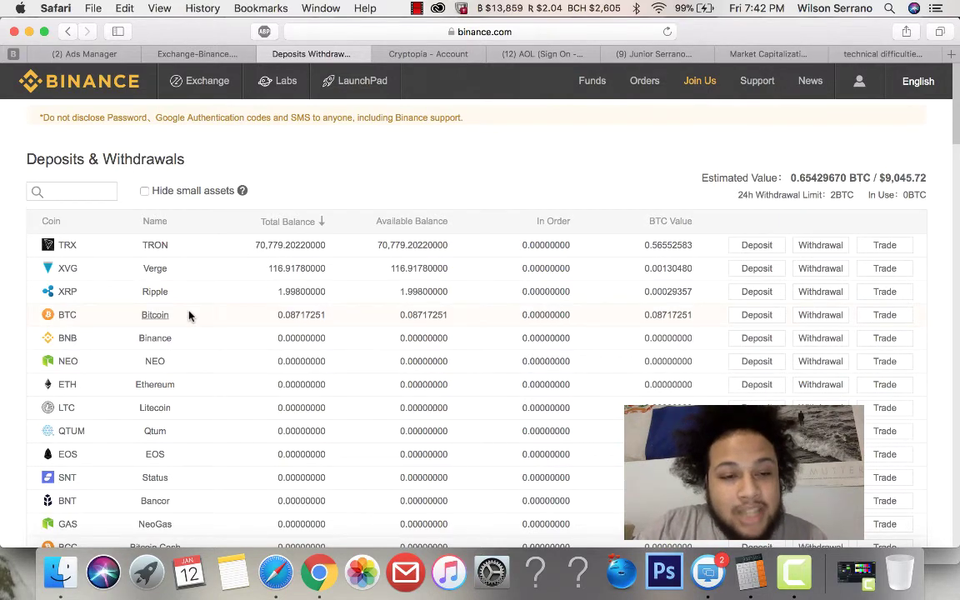
pyautogui.scroll(-3, 189, 315)
pyautogui.scroll(3, 188, 315)
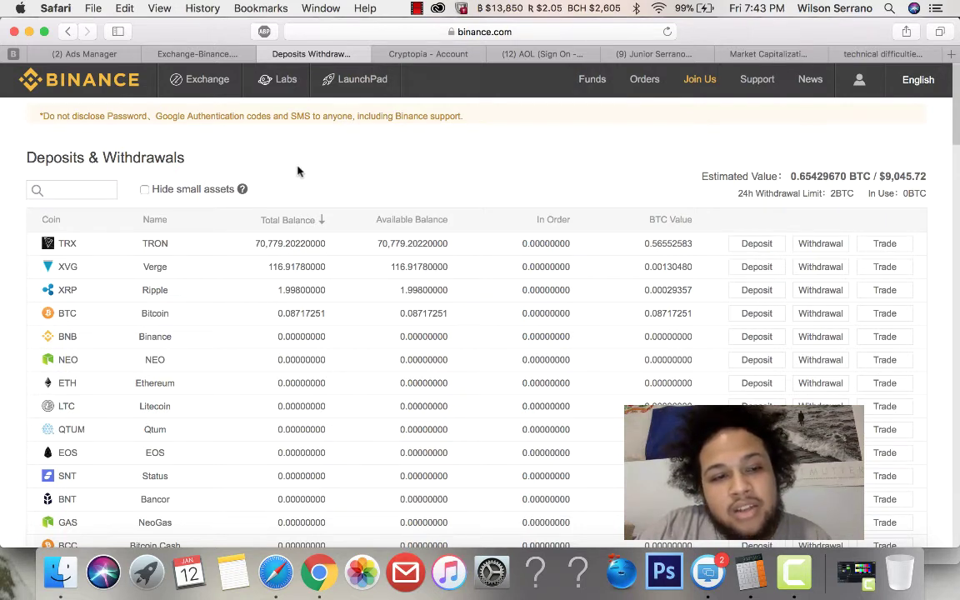
# - Expand Bitcoin's deposit section and view its deposit address as a QR code before closing it
pyautogui.click(760, 315)
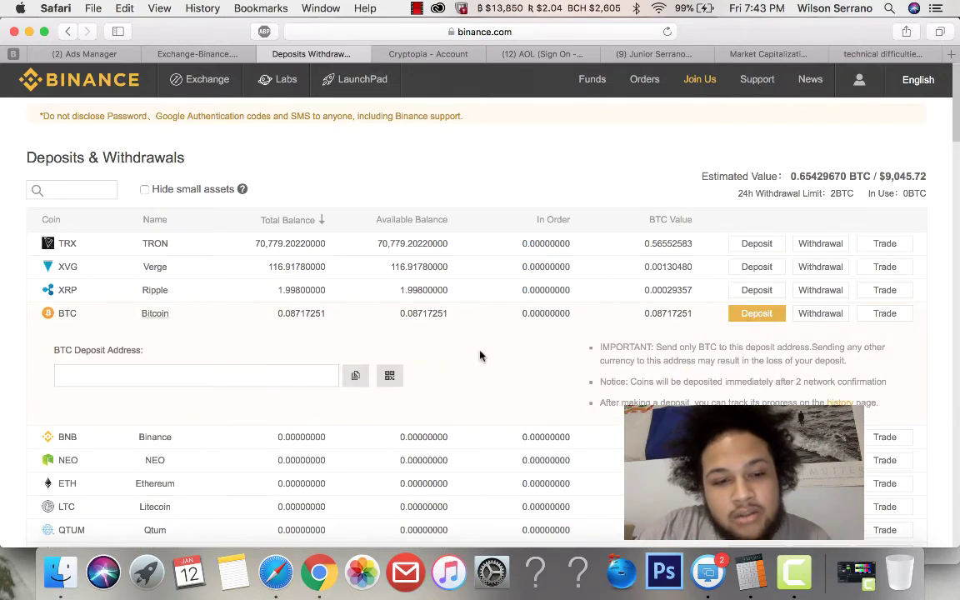
pyautogui.click(390, 376)
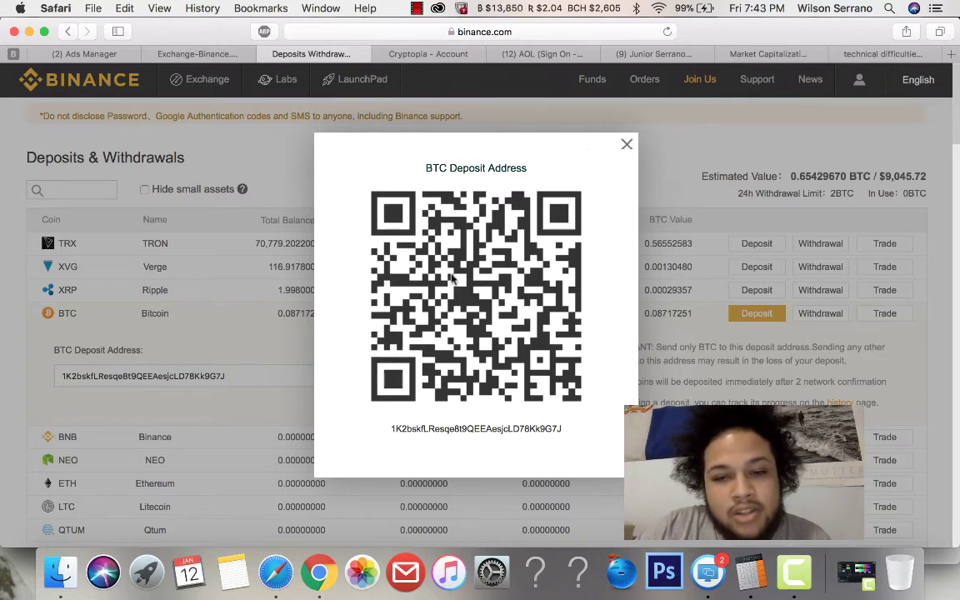
pyautogui.click(628, 146)
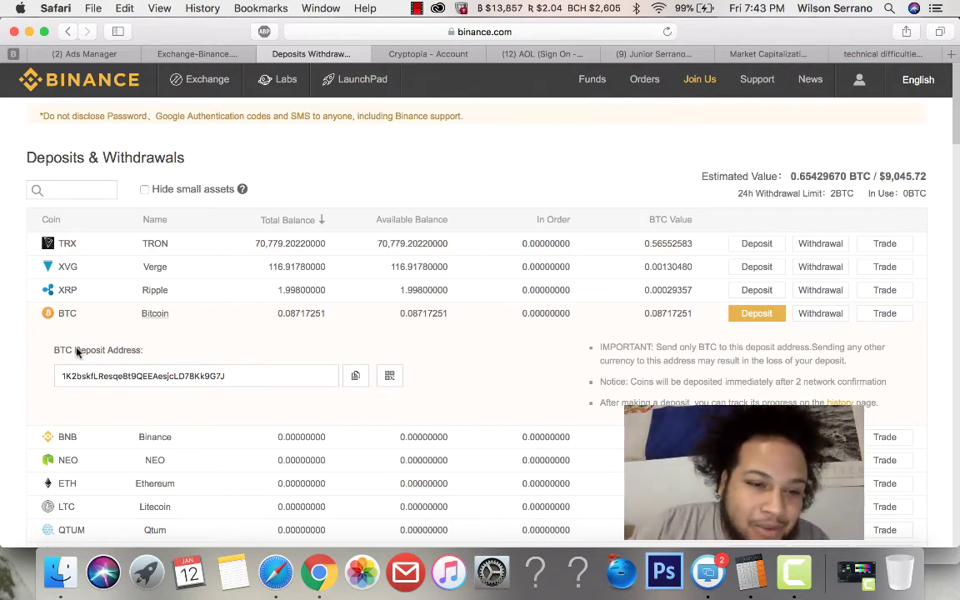
# - Select the full BTC address text in the Deposit Address field for copying
pyautogui.click(125, 376)
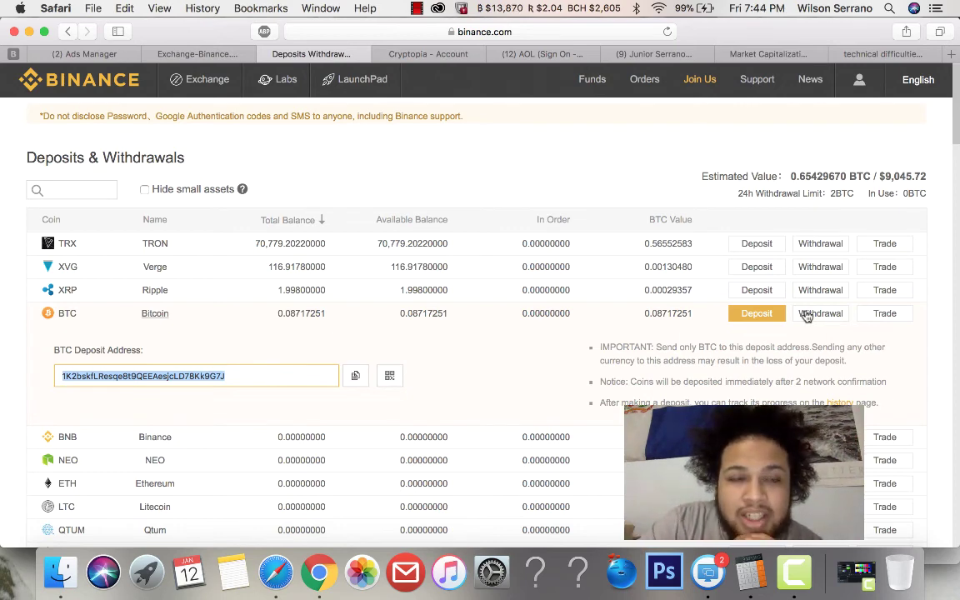
pyautogui.scroll(1, 806, 316)
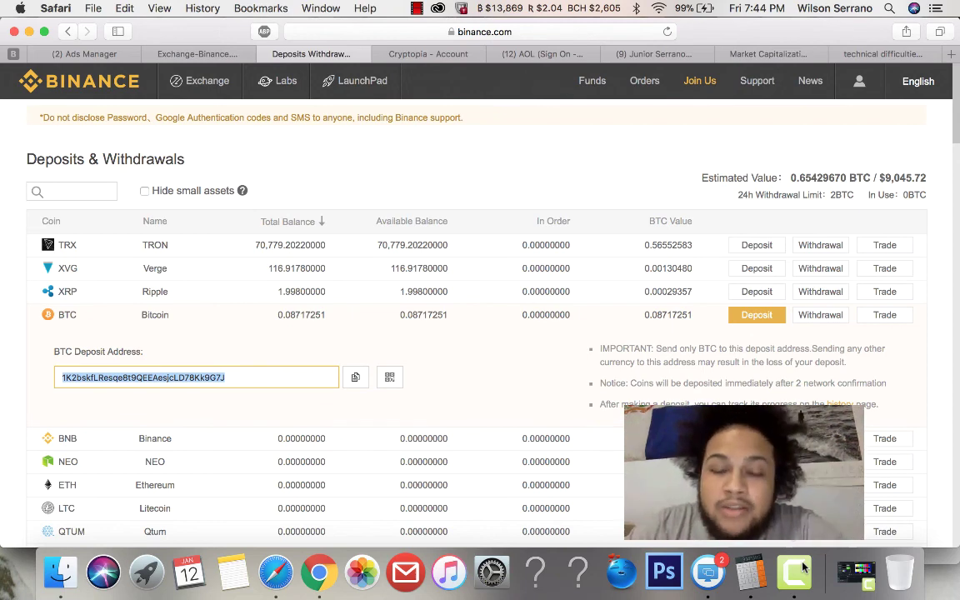
pyautogui.rightClick(803, 567)
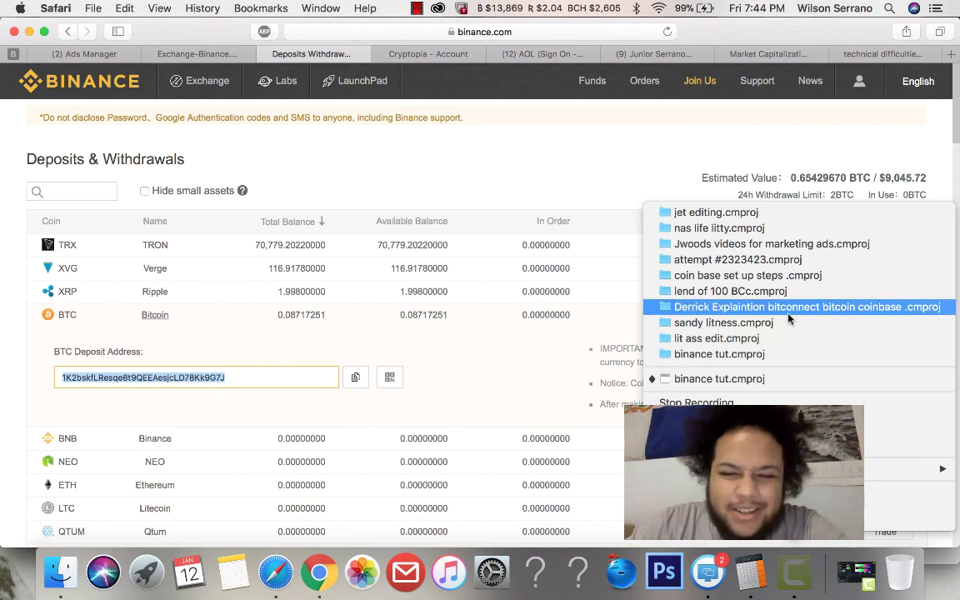